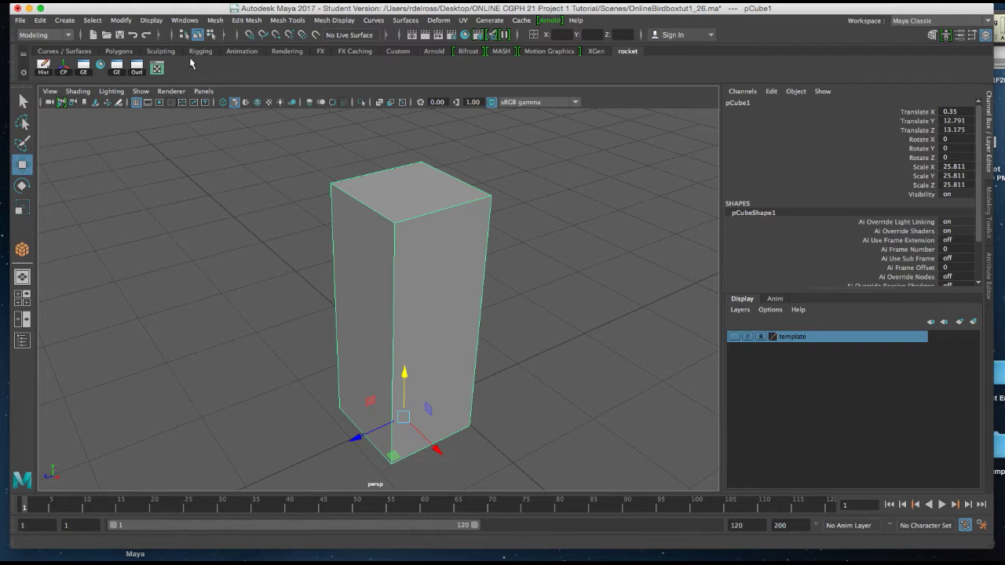
Step: Open the Plug-in Manager to check the loaded plug-ins, then close it
left_click(190, 21)
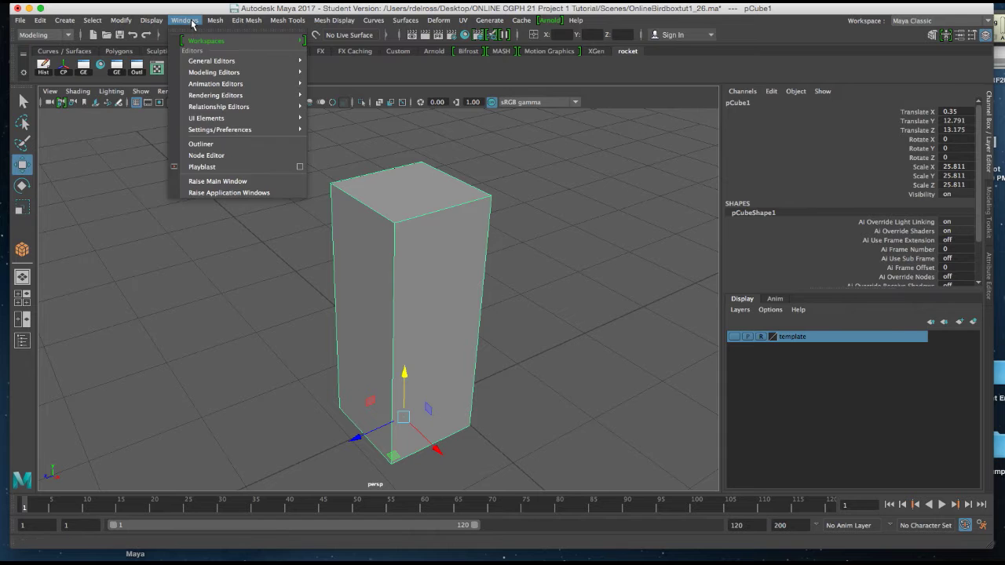
mouse_move(232, 129)
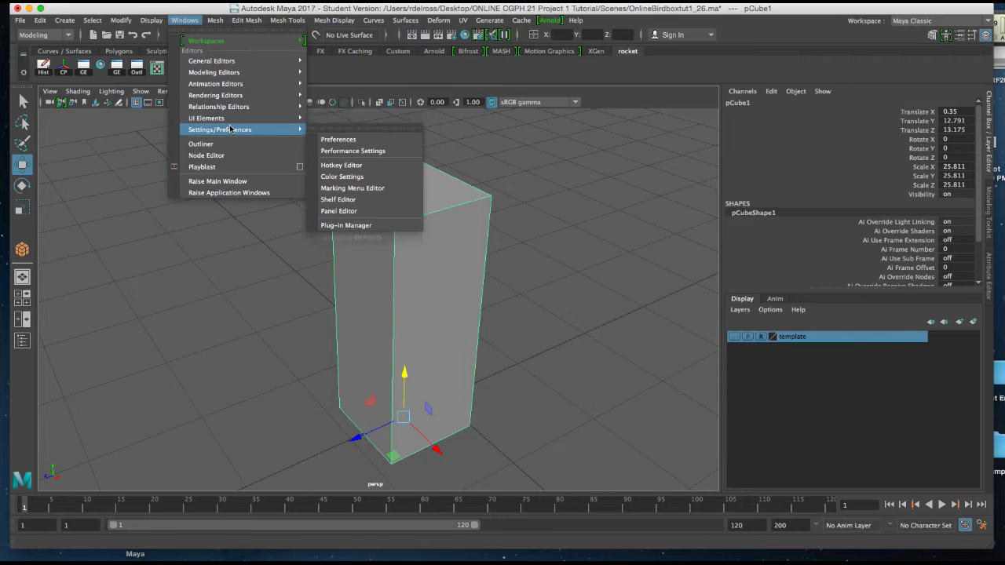
left_click(353, 225)
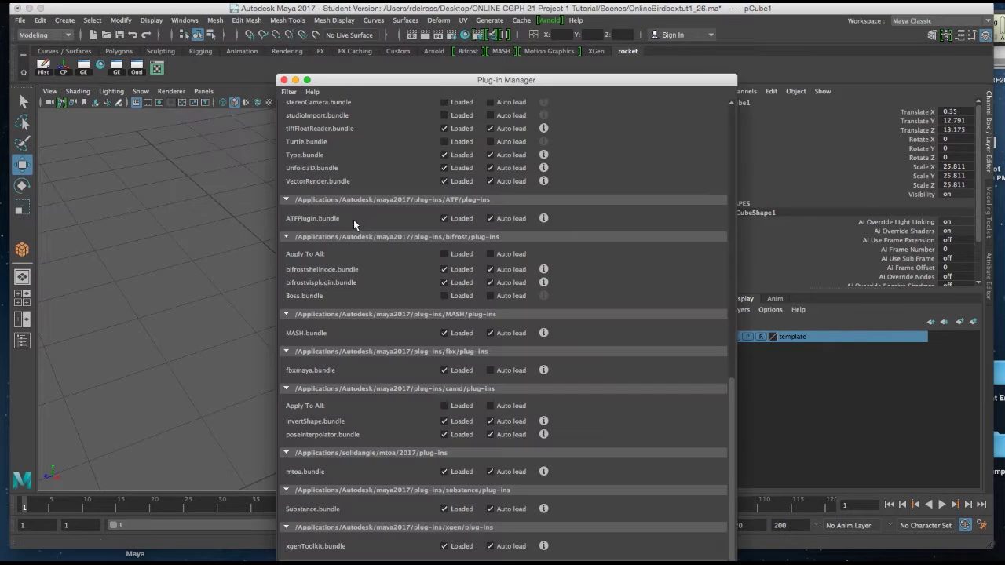
left_click_drag(579, 84, 573, 22)
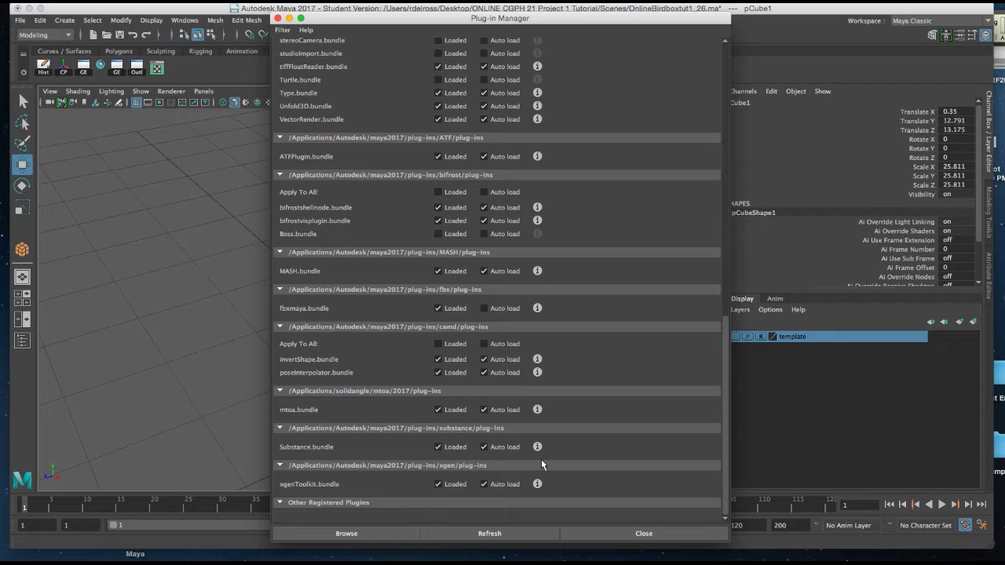
left_click(644, 534)
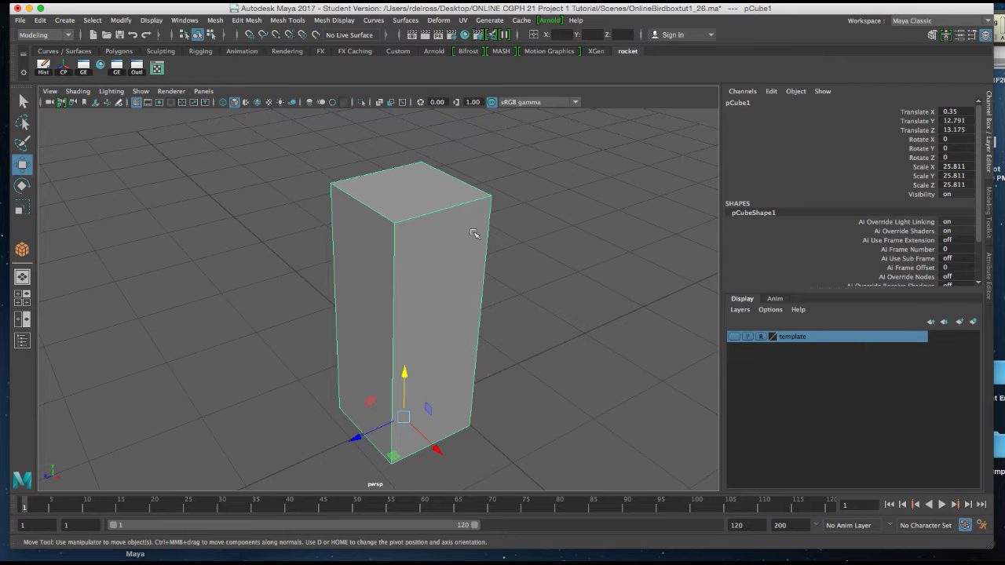
Step: Assign a new Arnold aiStandardSurface material to the tall box
right_click(422, 193)
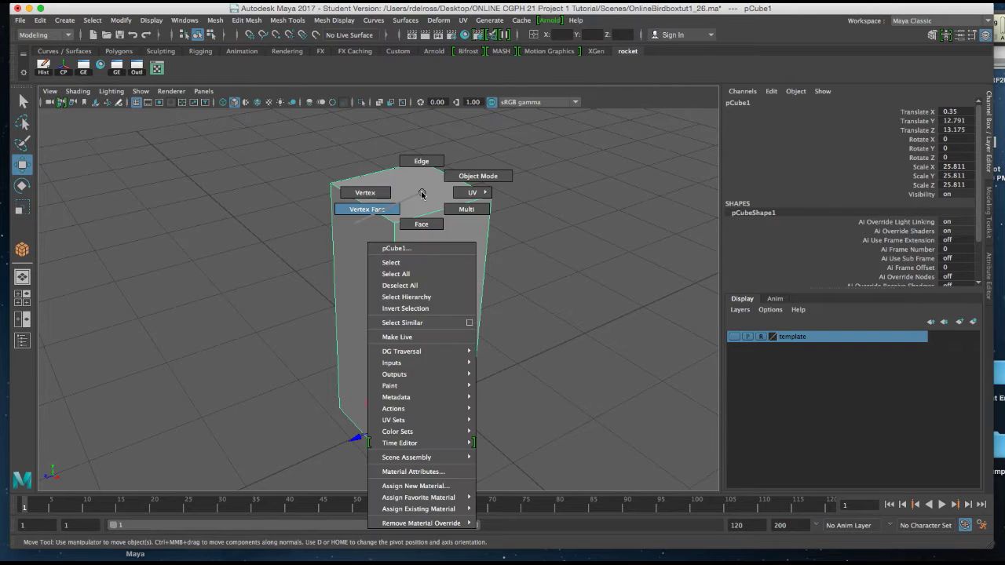
left_click(420, 486)
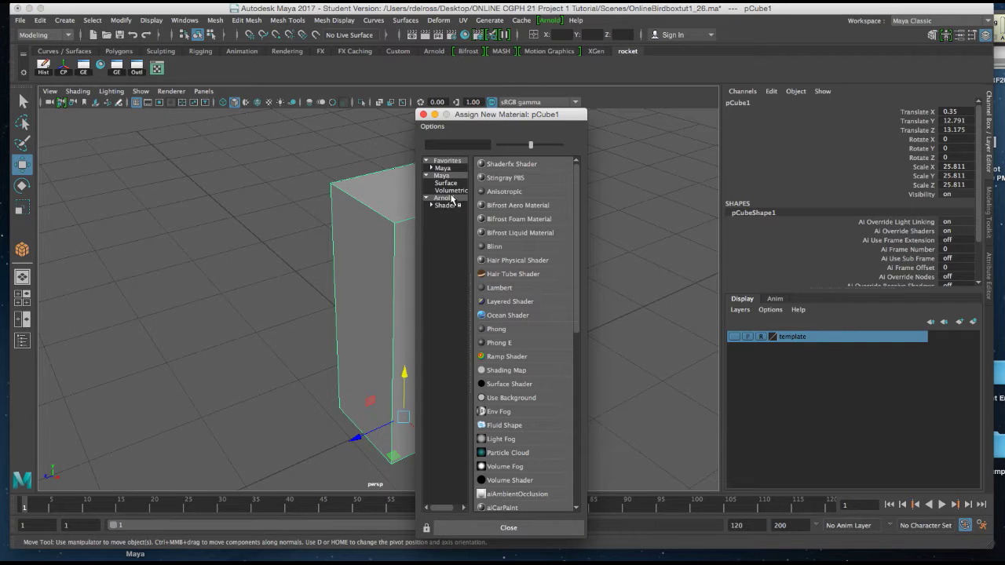
left_click_drag(469, 114, 404, 78)
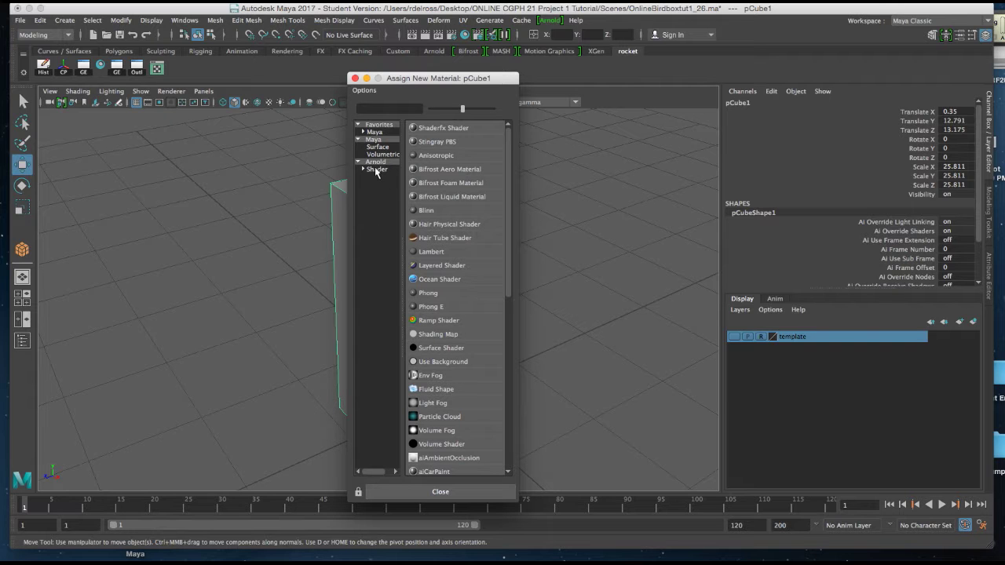
left_click(377, 162)
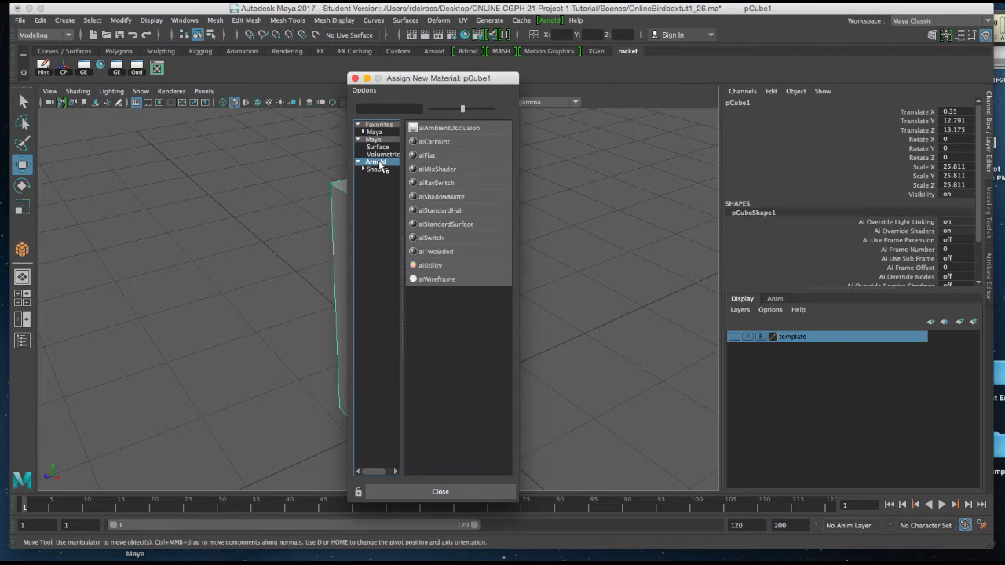
left_click(413, 225)
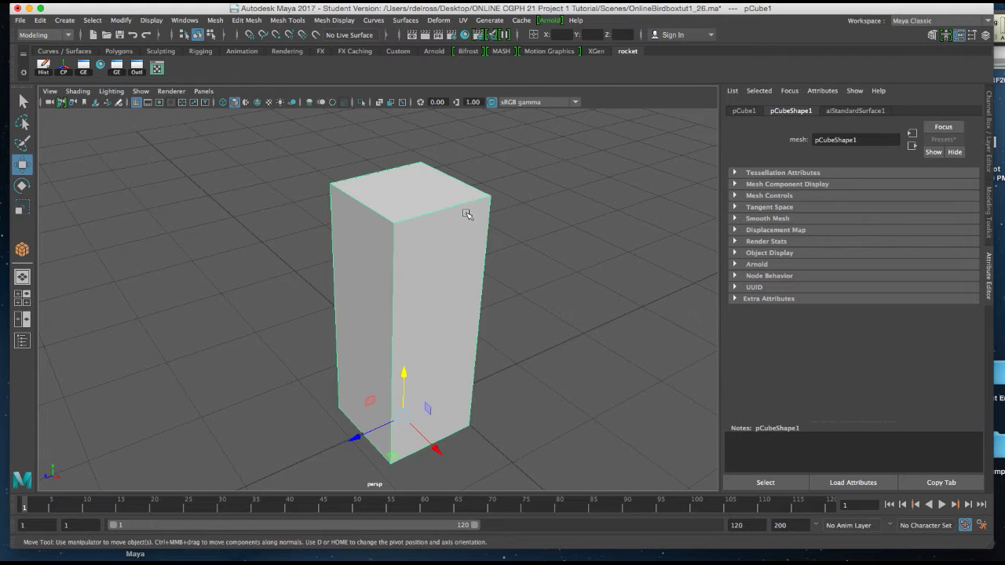
Step: Rename the aiStandardSurface1 material to birdbox in the Attribute Editor
left_click(845, 112)
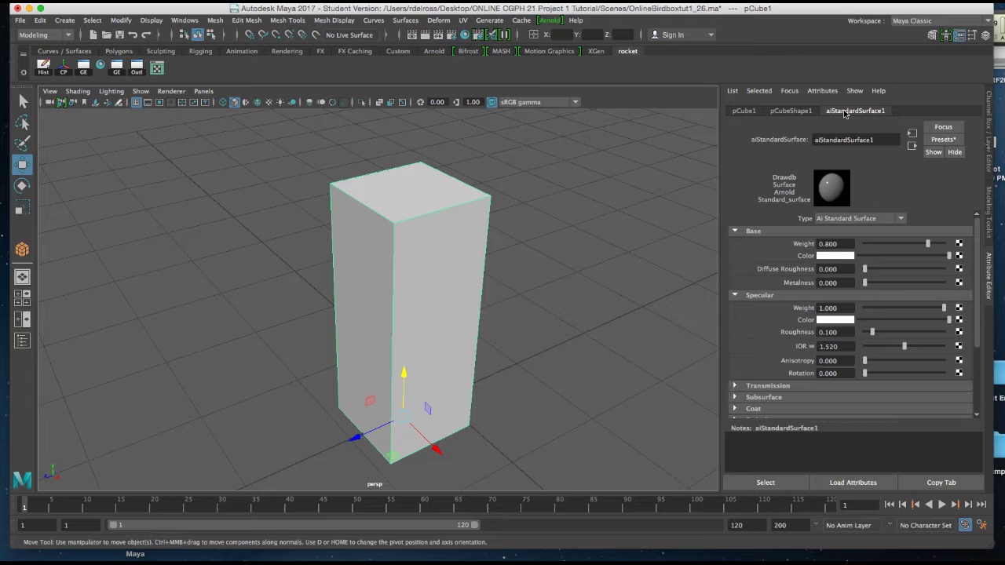
left_click_drag(884, 141, 801, 135)
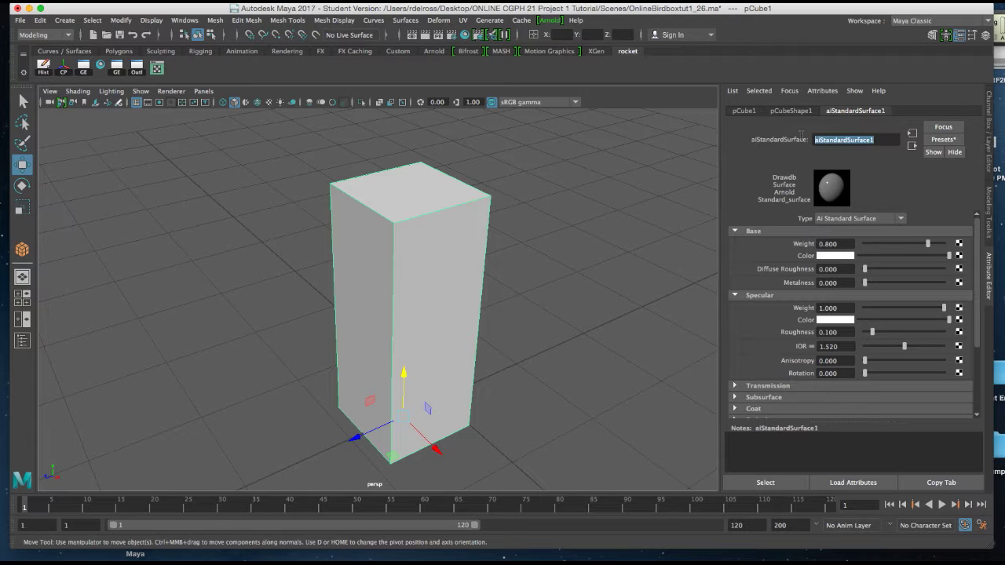
type("bl")
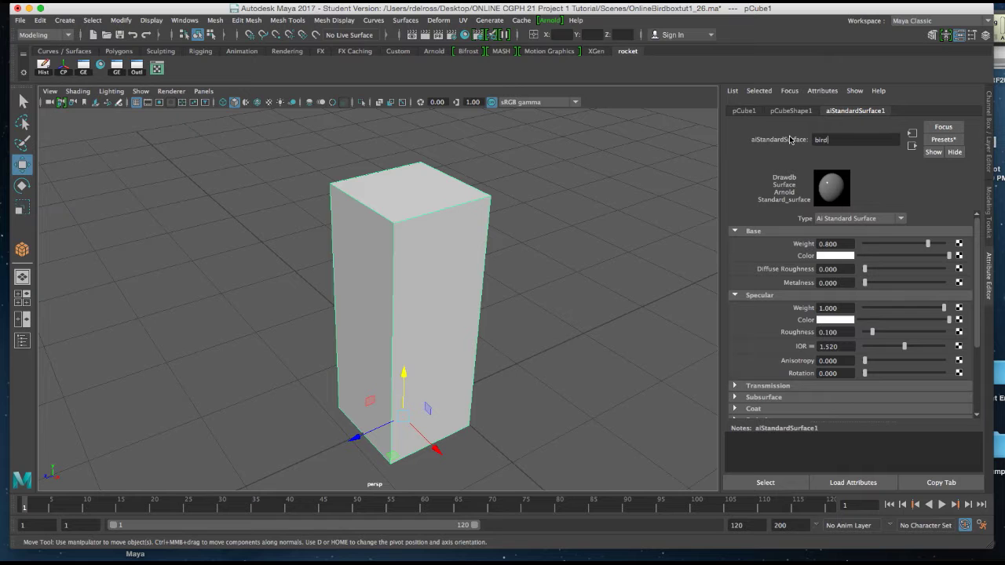
key("Return")
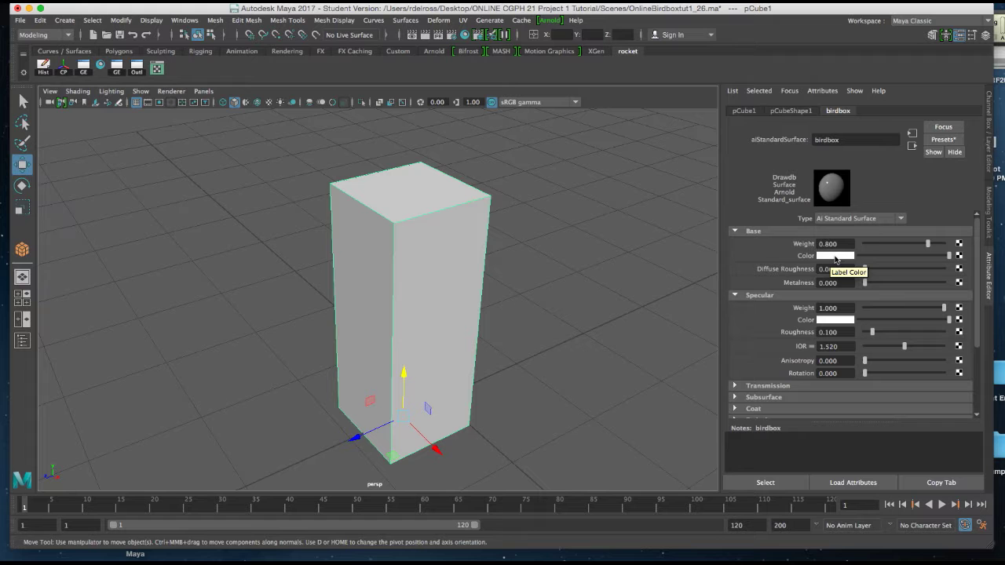
Step: Connect a Checker texture to the birdbox material's Base Color
left_click(959, 256)
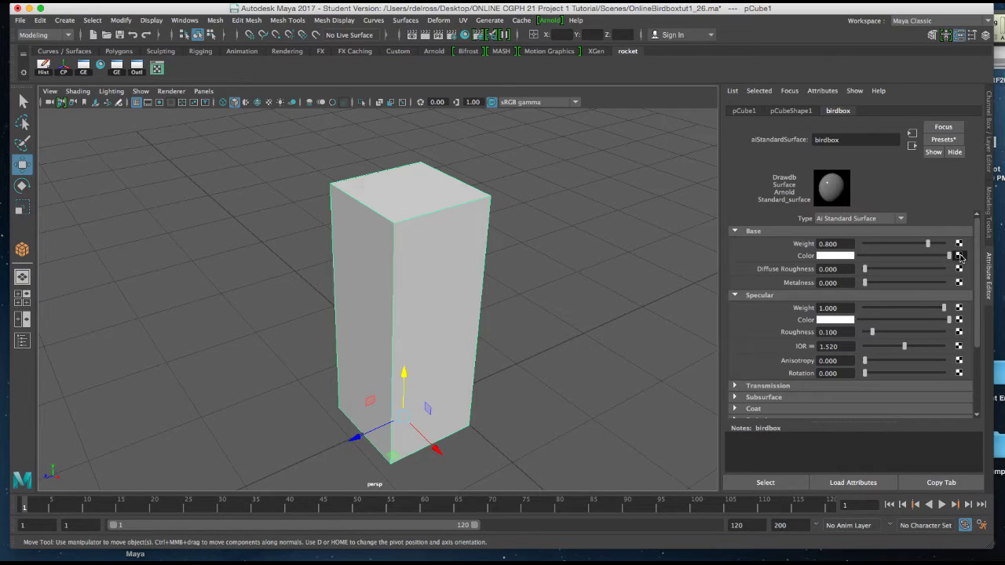
left_click_drag(573, 183, 795, 75)
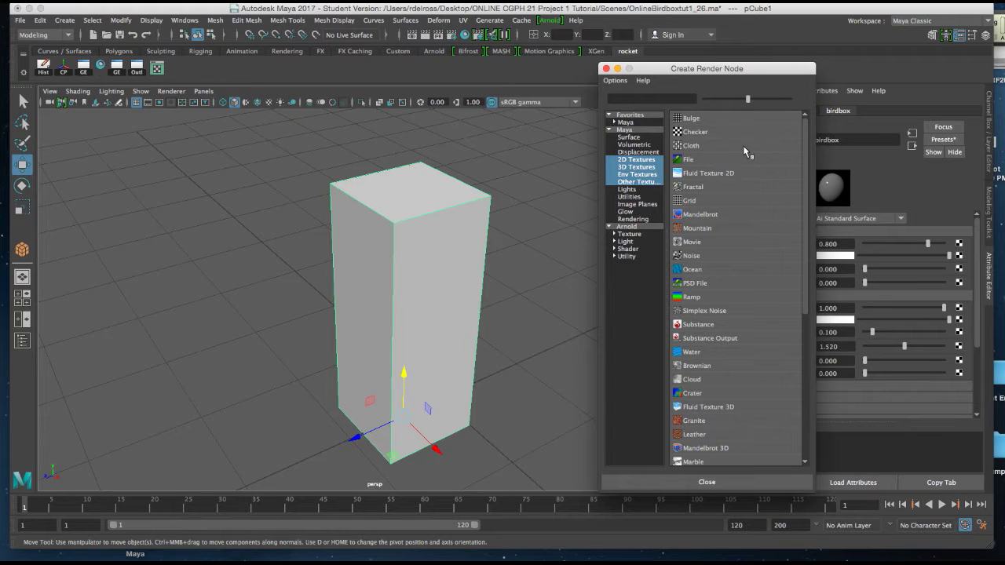
left_click(692, 134)
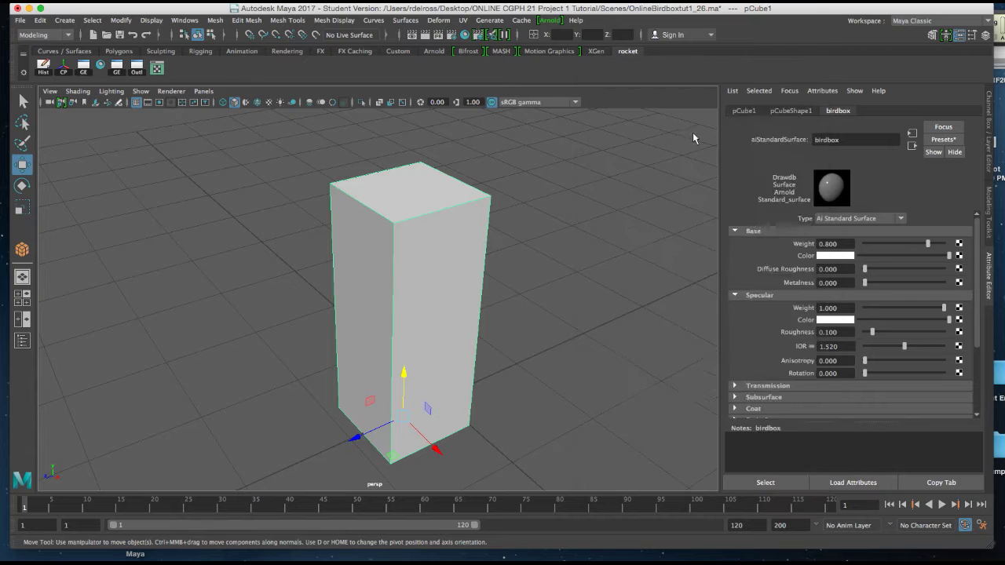
Step: Turn on textured display for the box and orbit closer to view its checks
left_click(454, 195)
key("6")
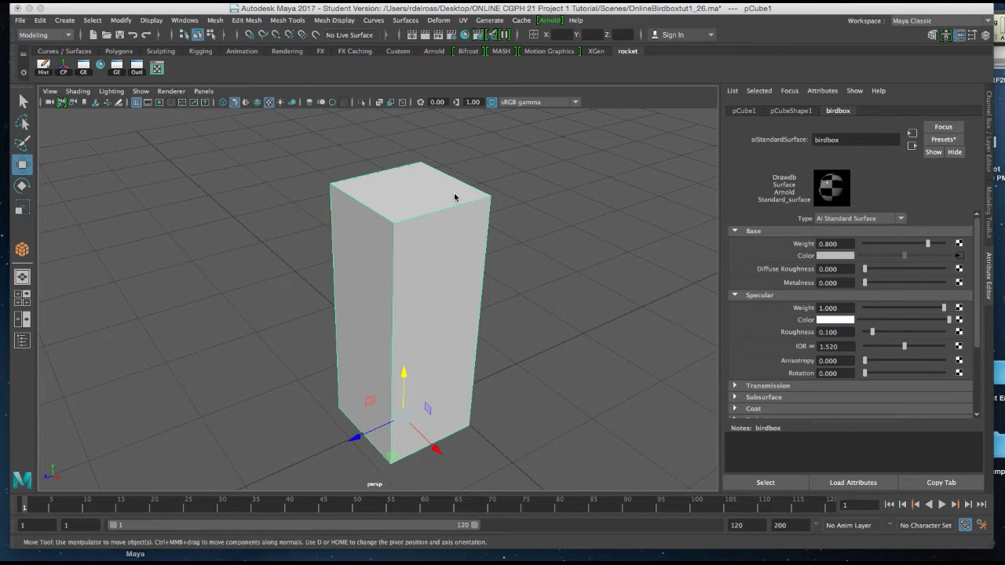
left_click_drag(491, 202, 511, 247, "alt")
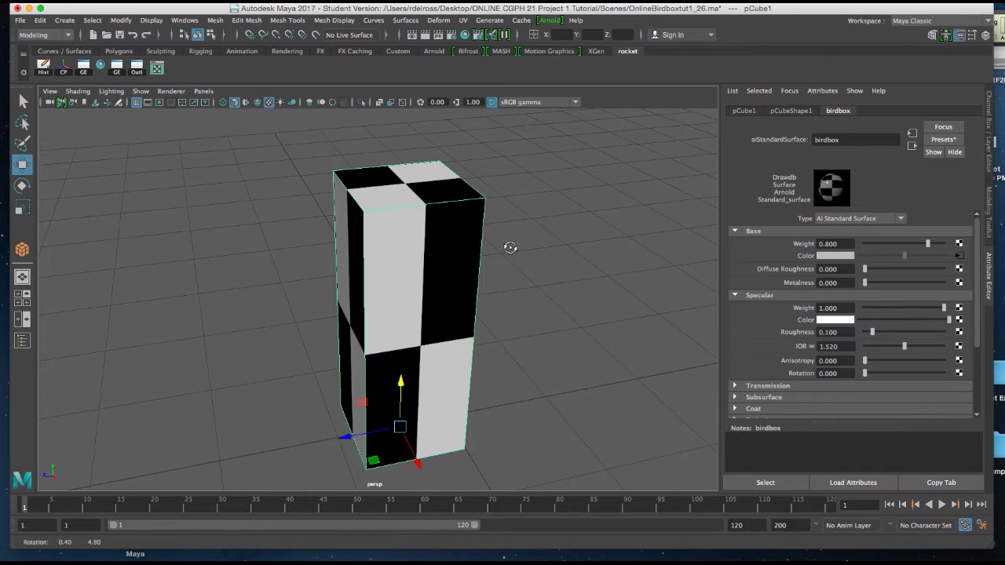
right_click_drag(469, 263, 444, 231, "alt")
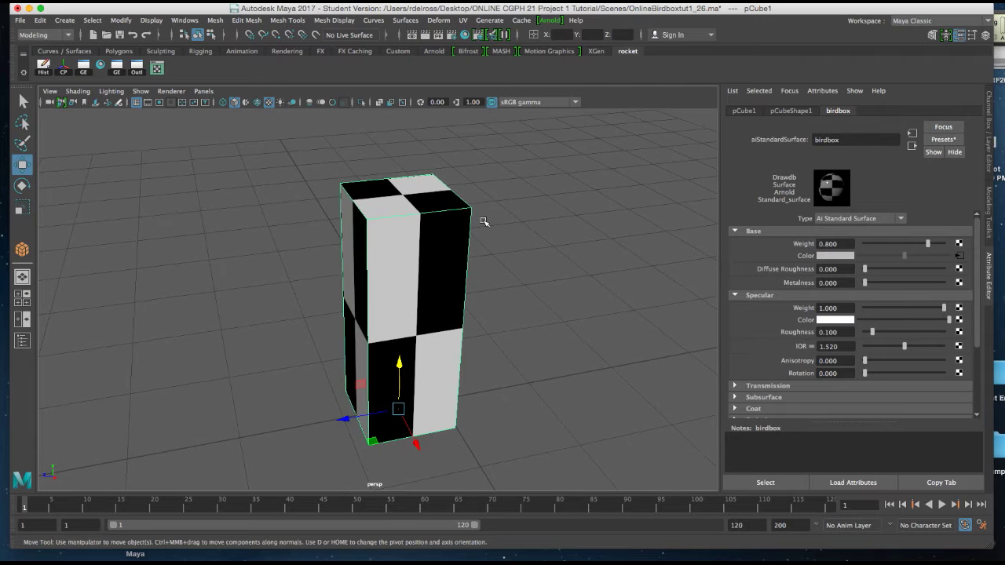
left_click_drag(484, 221, 438, 249, "alt")
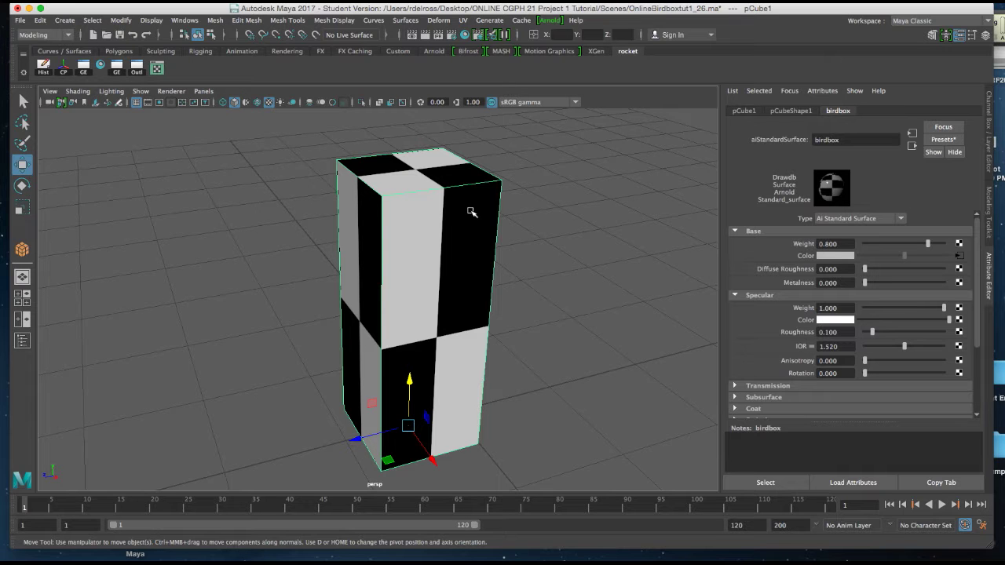
Step: Apply a UV > Automatic projection to the box and zoom in on the evened checks
key("space")
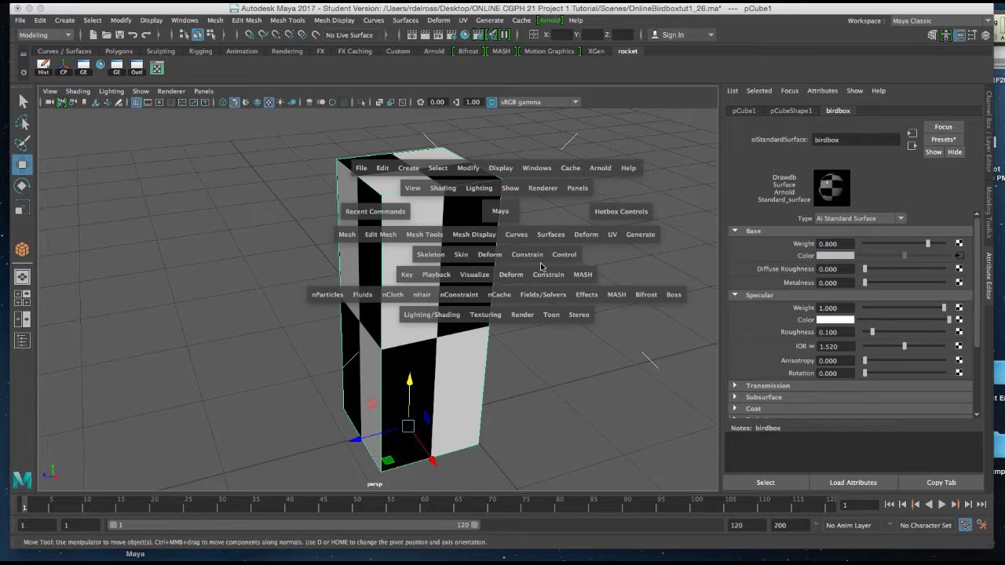
left_click(613, 235)
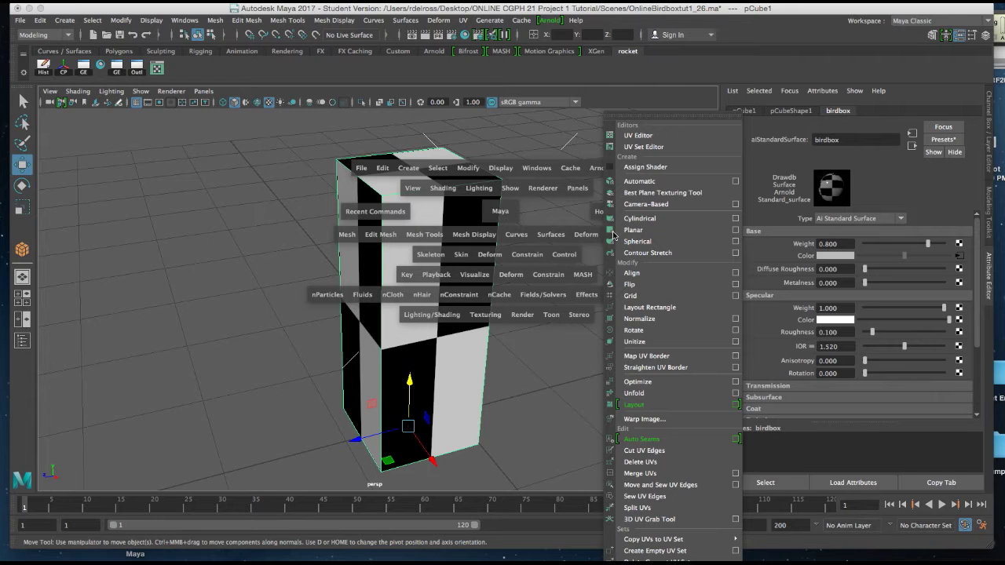
left_click(638, 186)
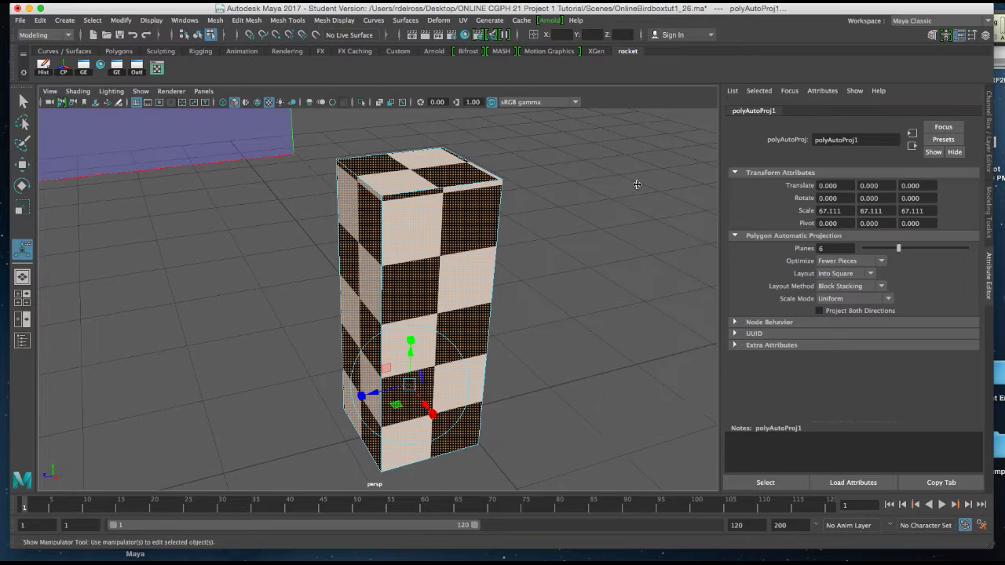
key("t")
mouse_move(488, 187)
left_mouse_down("alt")
mouse_move(481, 220)
mouse_move(462, 220)
mouse_move(525, 210)
mouse_move(530, 265)
mouse_move(511, 219)
mouse_move(421, 217)
mouse_move(476, 237)
mouse_move(465, 234)
mouse_move(488, 366)
mouse_move(479, 192)
left_mouse_up("alt")
scroll(482, 217, "down", 5)
scroll(507, 253, "down", 5)
right_click_drag(479, 192, 471, 259, "alt")
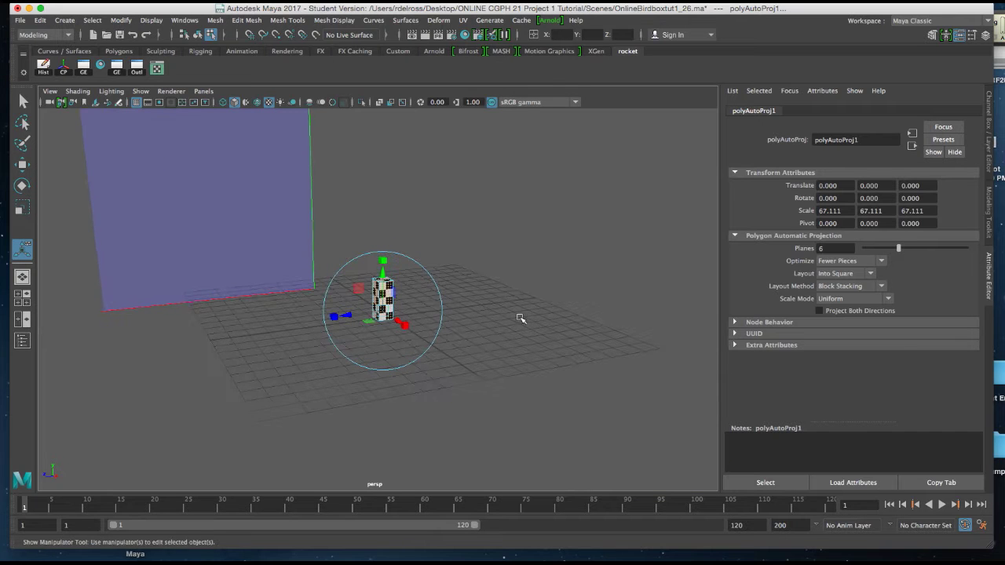
right_click_drag(395, 161, 490, 431, "alt")
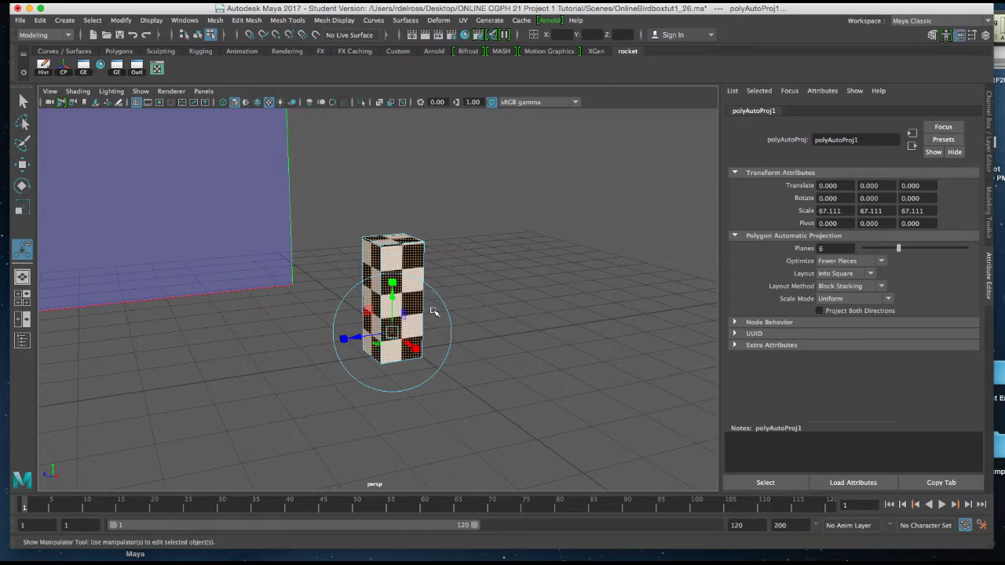
right_click_drag(413, 265, 454, 253)
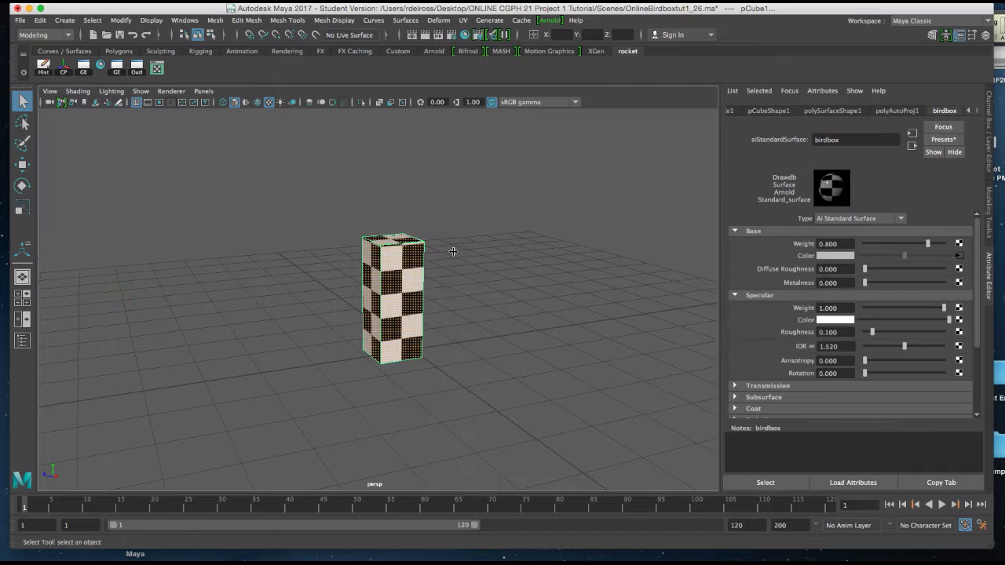
left_click(422, 267)
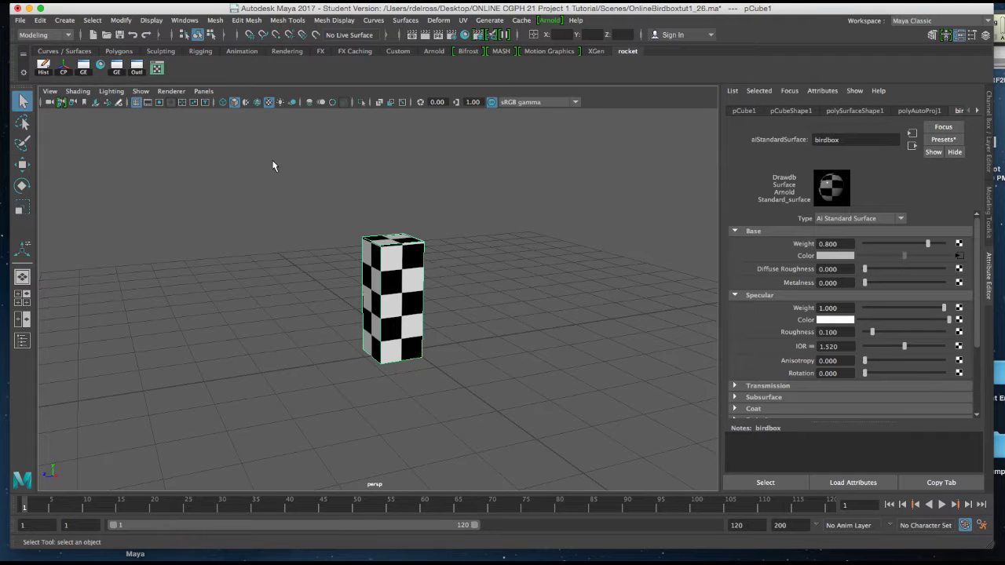
left_click(157, 69)
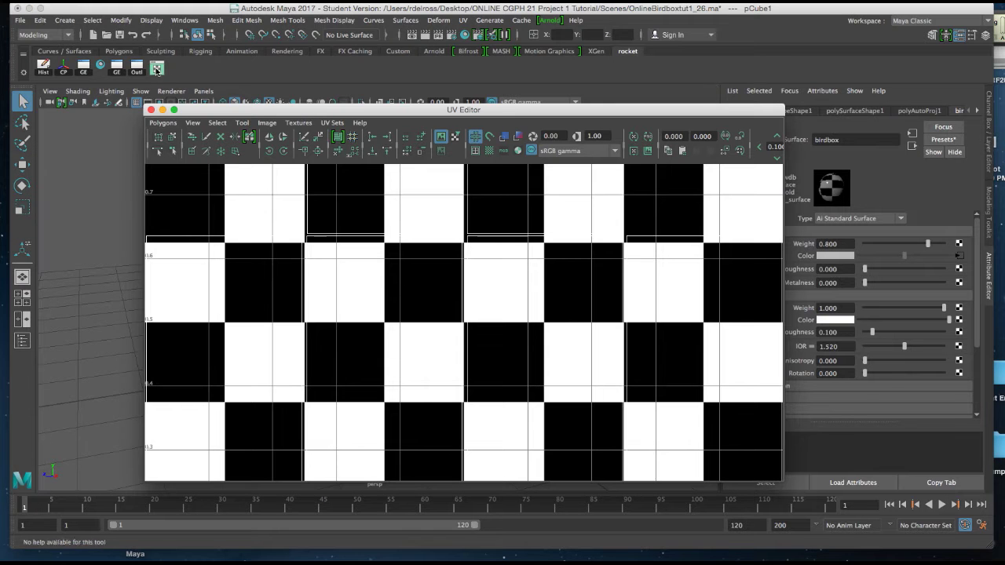
left_click_drag(393, 110, 515, 40)
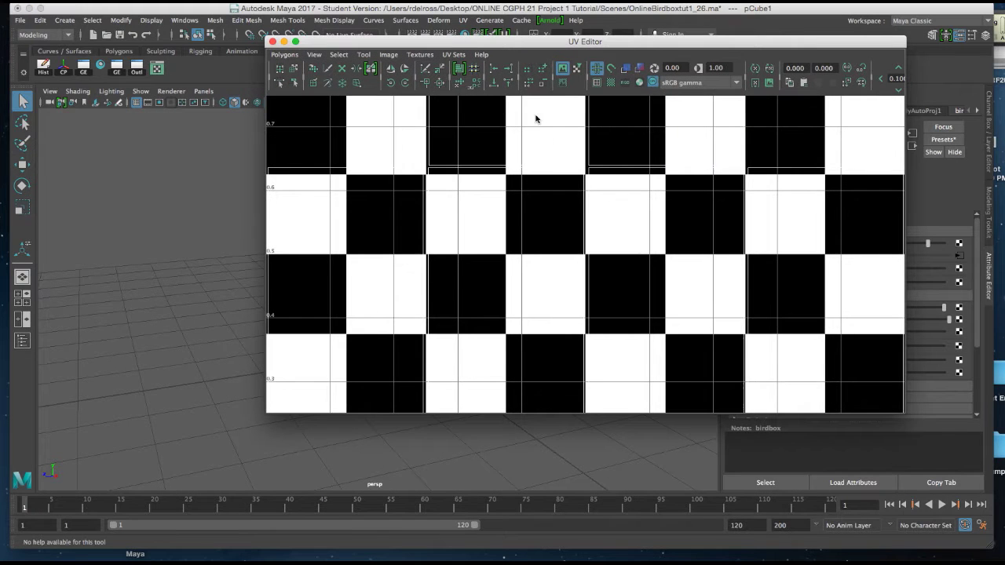
scroll(604, 218, "down", 10)
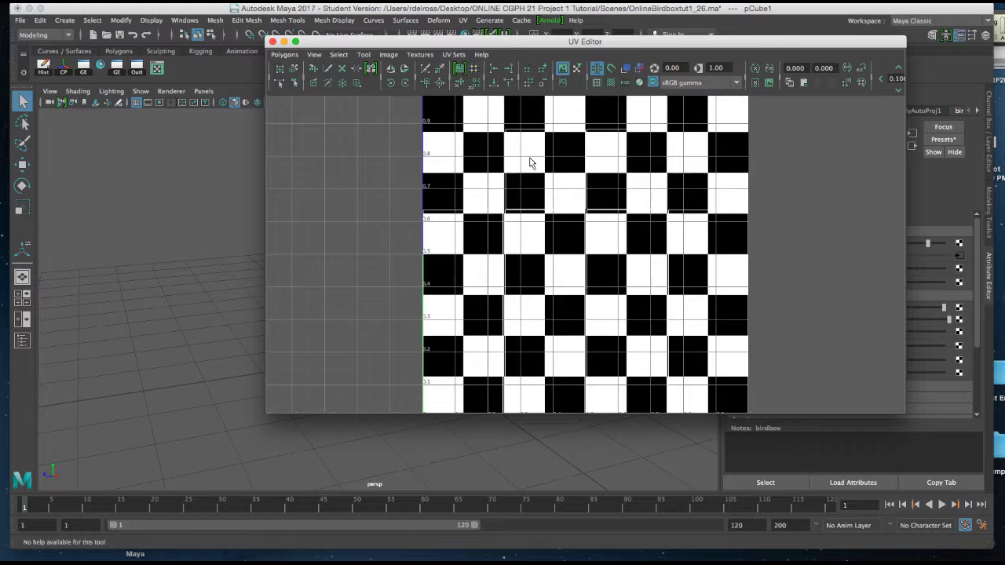
scroll(566, 206, "up", 1)
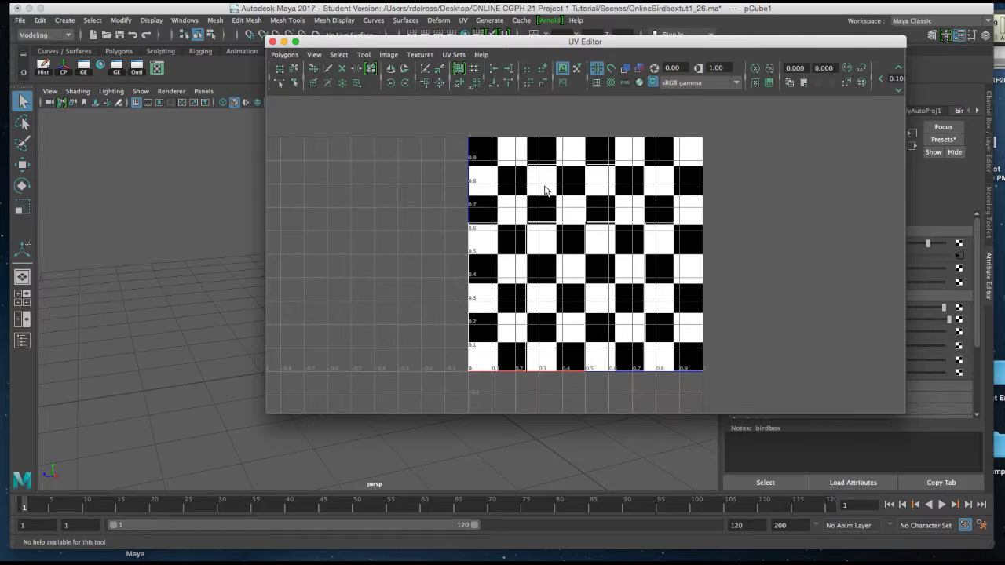
scroll(547, 188, "up", 2)
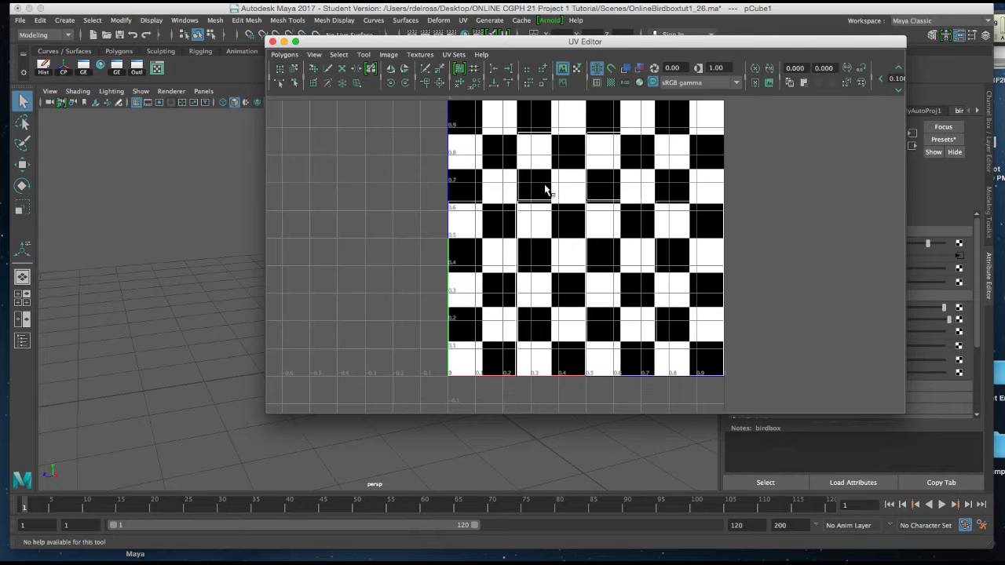
Step: Hide the checker image, turn on shaded UV display, and rearrange the UV Editor window
left_click(562, 68)
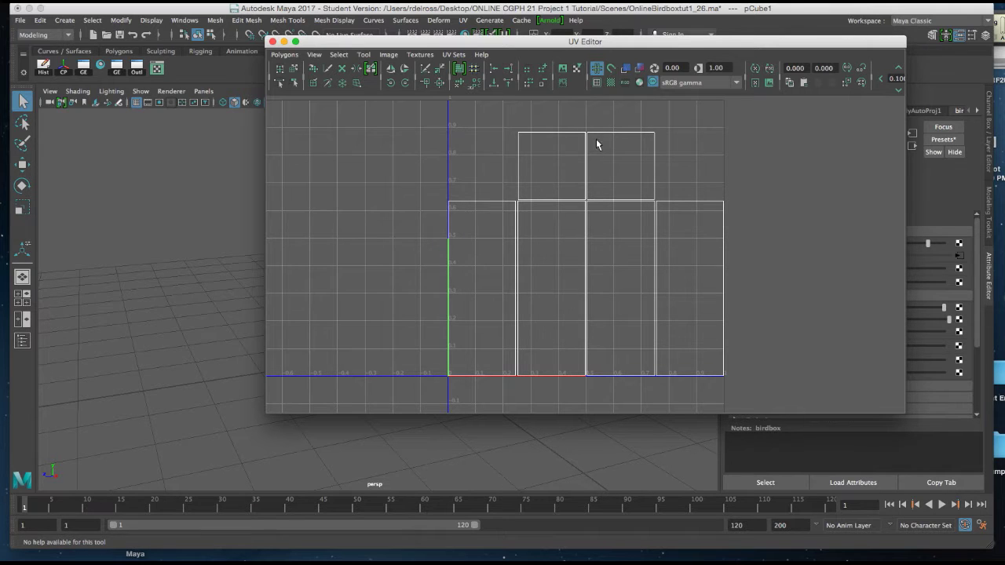
left_click(628, 71)
left_click_drag(621, 45, 491, 71)
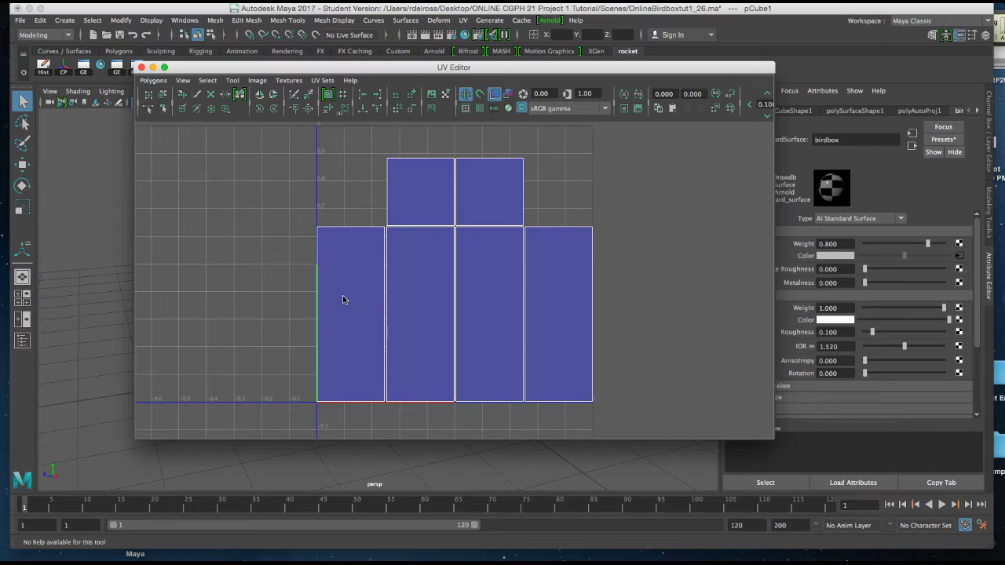
left_click_drag(350, 68, 530, 150)
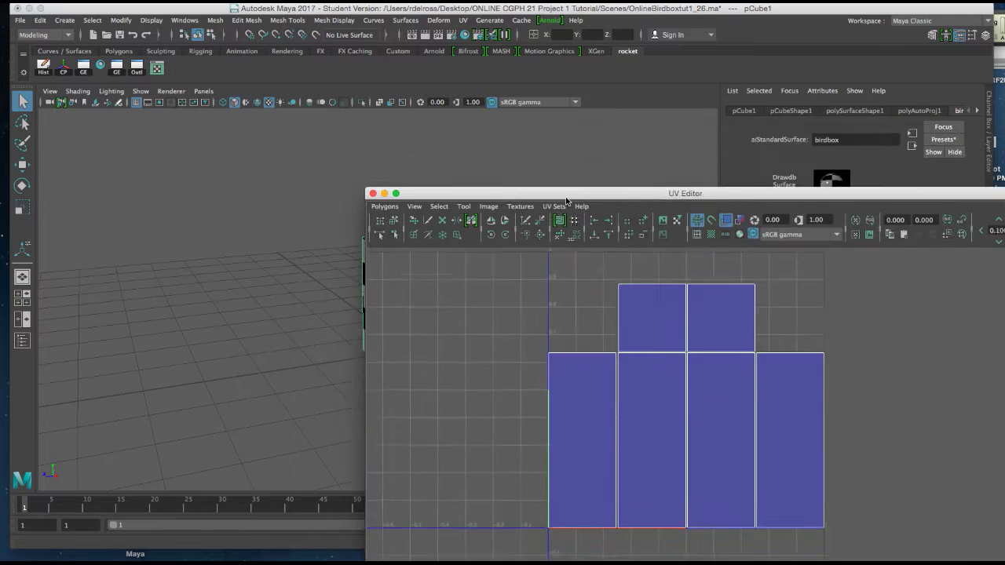
left_click_drag(567, 195, 630, 89)
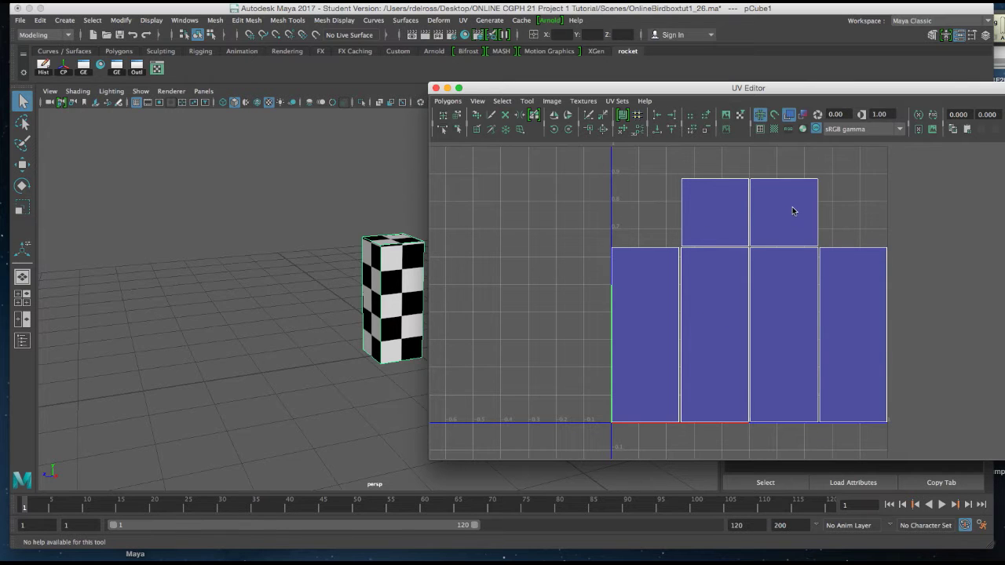
left_click_drag(787, 91, 674, 60)
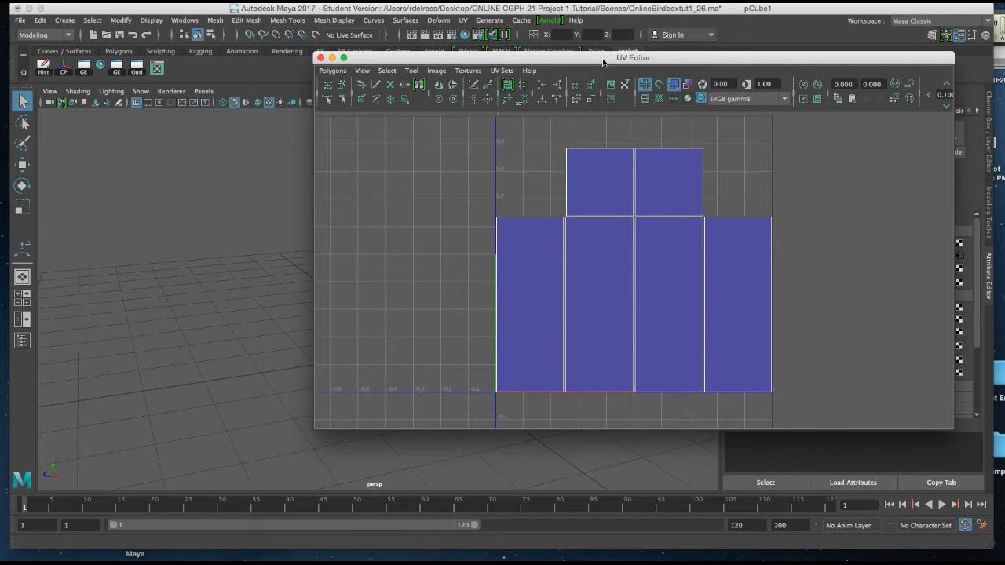
Step: Switch to UV edges and Move and Sew the rightmost side shell onto the leftmost strip
left_click_drag(603, 62, 603, 58)
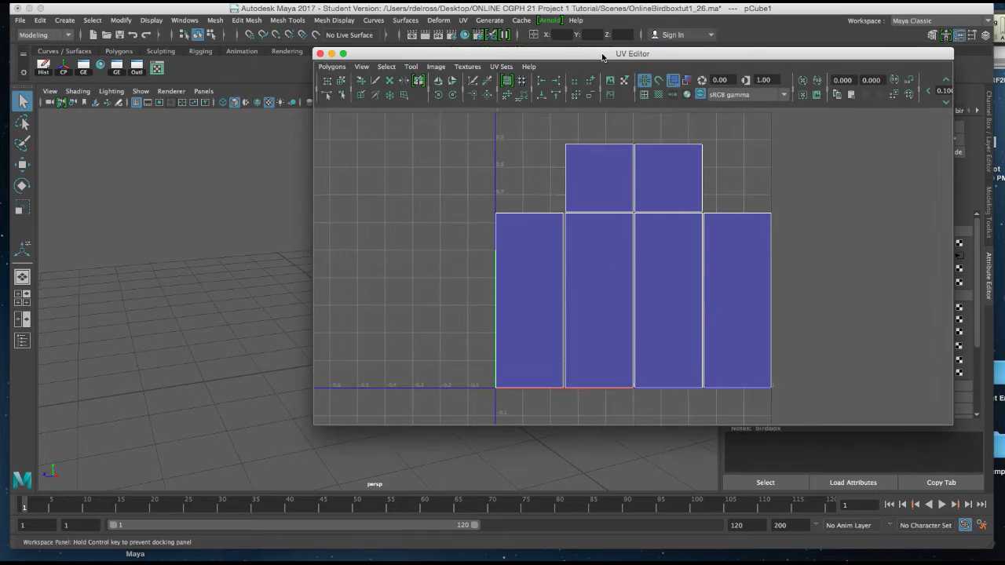
right_click(531, 255)
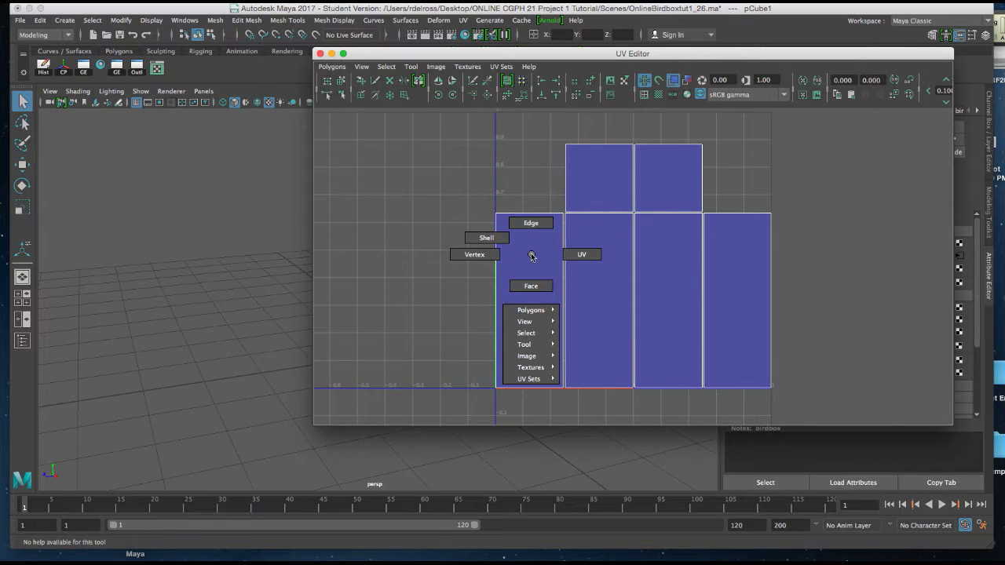
right_click_drag(532, 256, 531, 224)
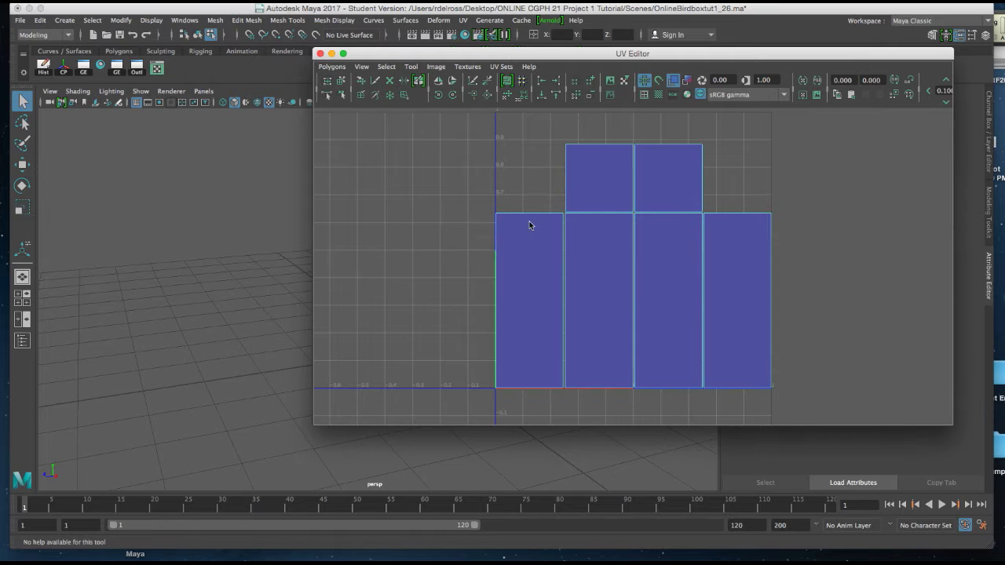
left_click(496, 297)
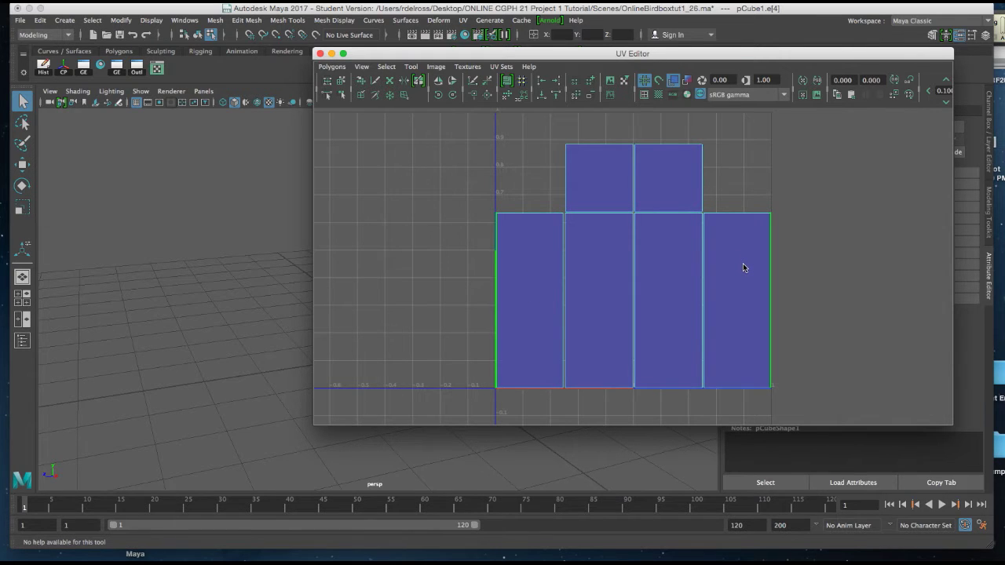
left_click(484, 291)
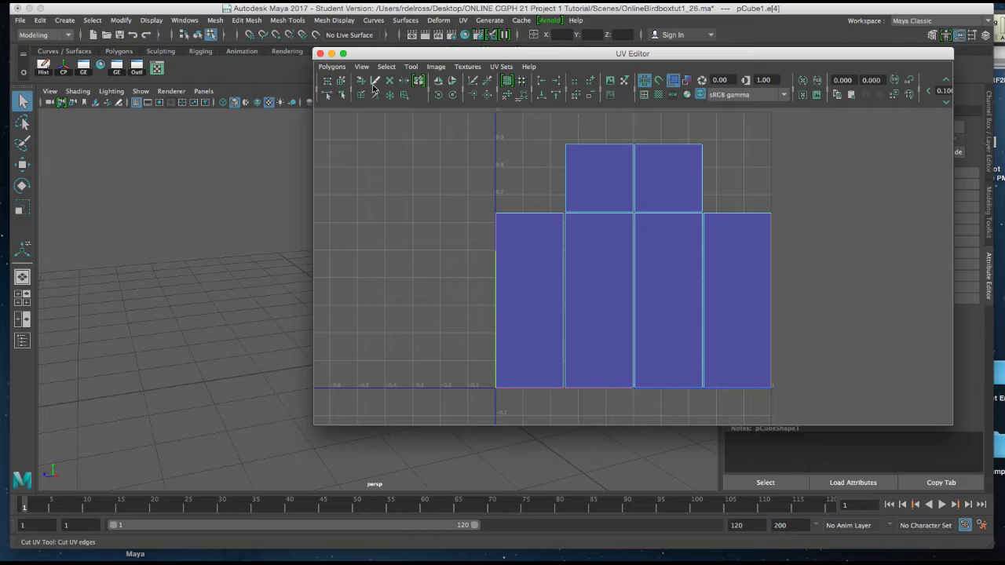
left_click(332, 68)
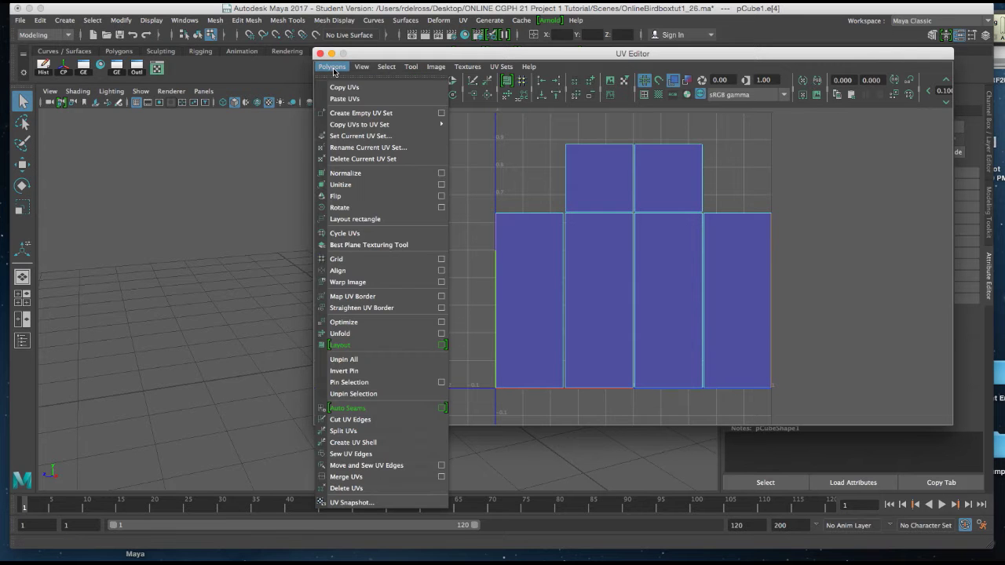
left_click(370, 466)
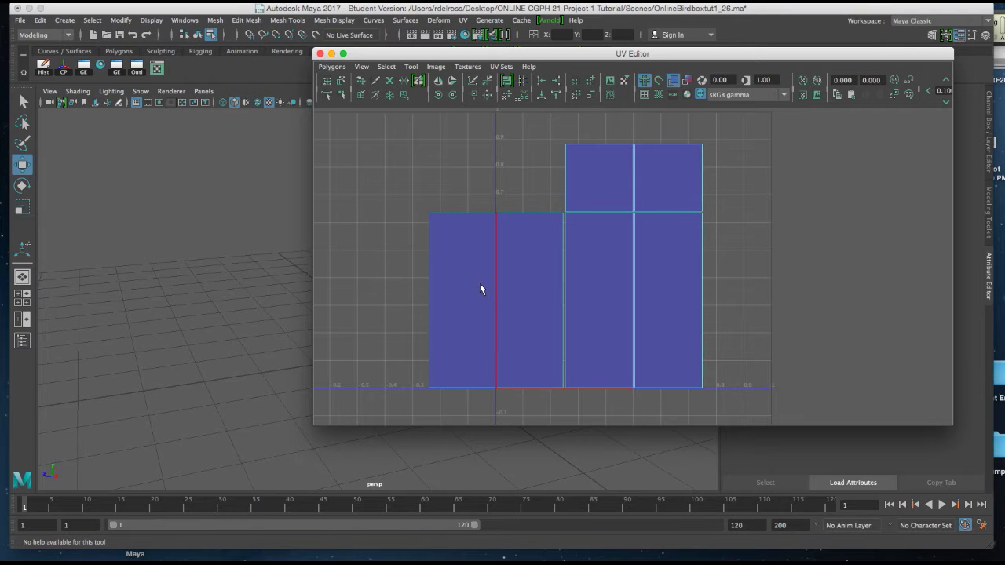
left_click(428, 292)
key("w")
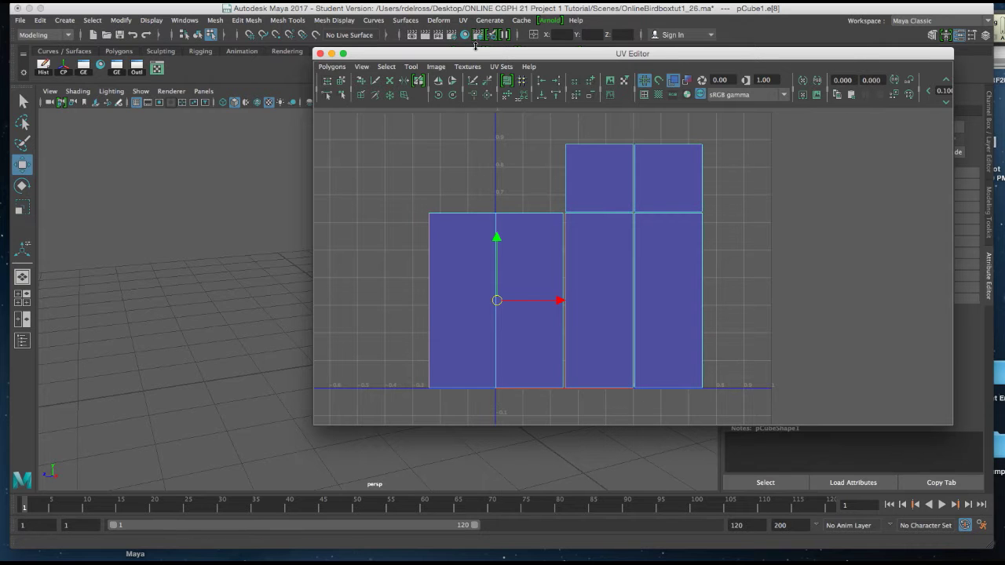
Step: Move and Sew the next side shell onto the selected left edge of the strip
left_click_drag(481, 53, 447, 46)
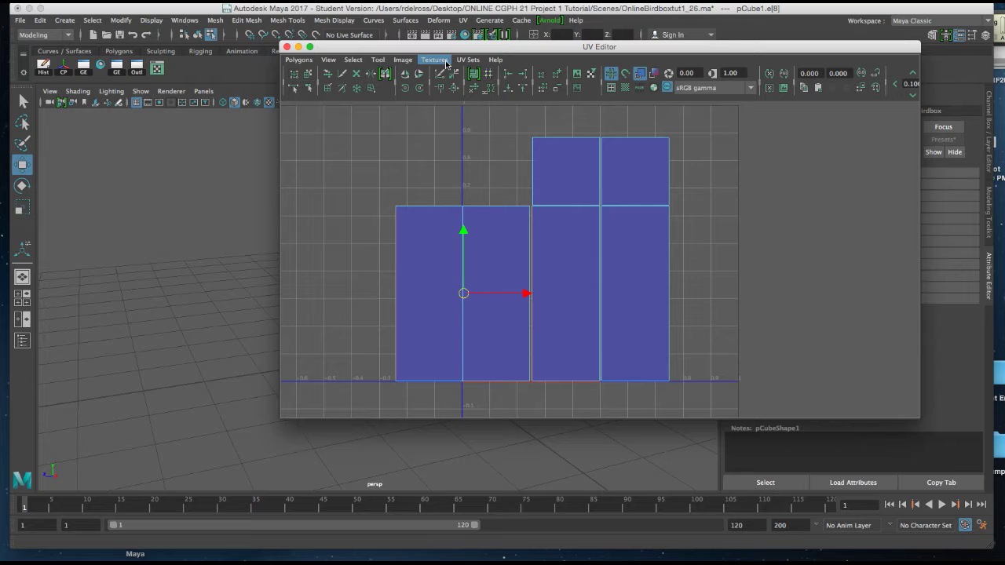
left_click(430, 82)
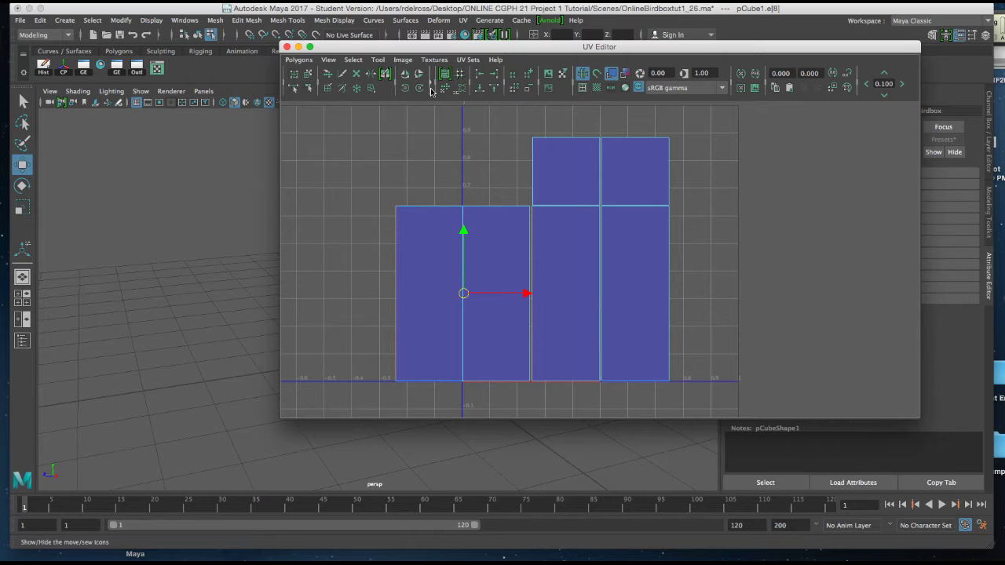
left_click(432, 82)
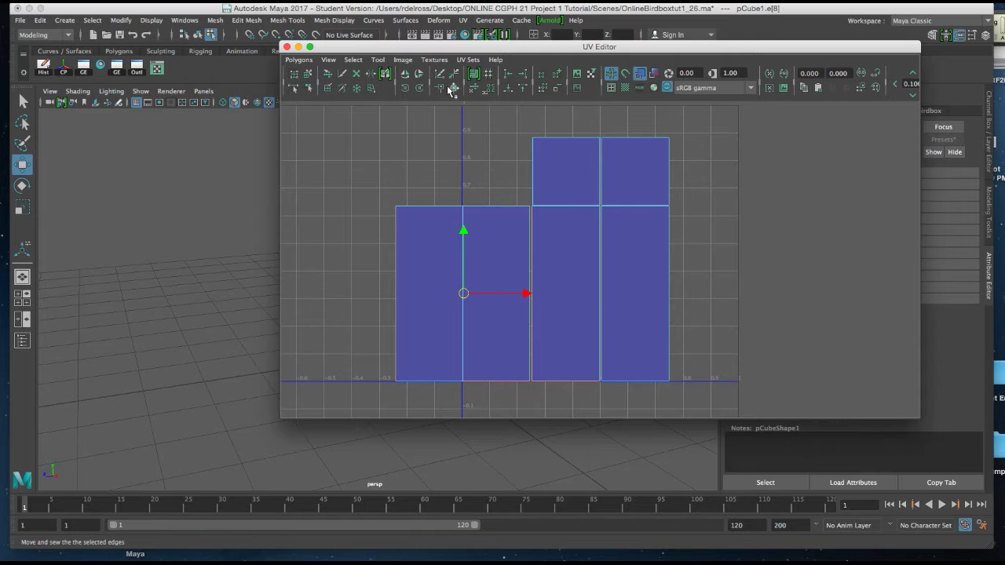
left_click(456, 91)
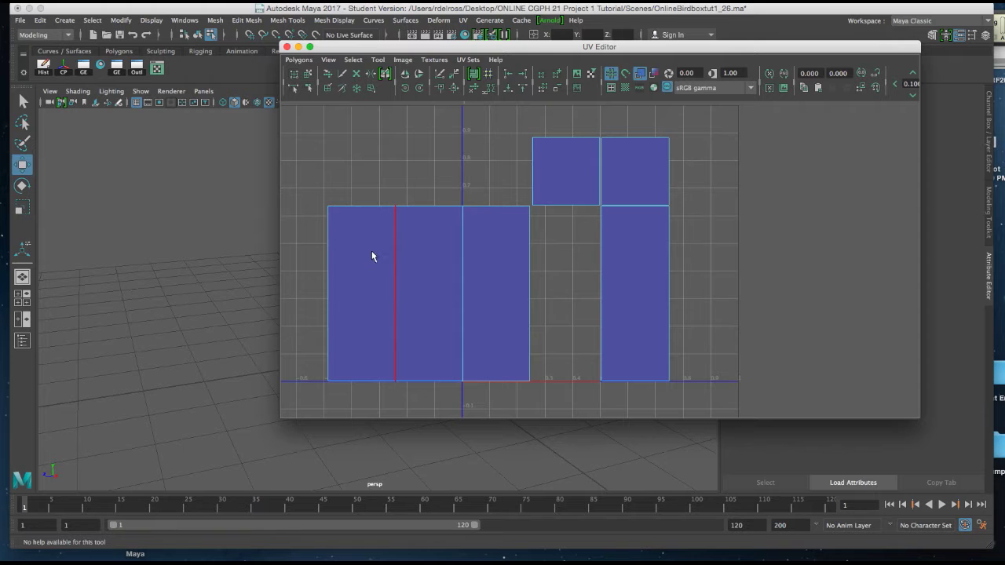
Step: Sew the last side shell onto the seam at the strip's right end
left_click(301, 60)
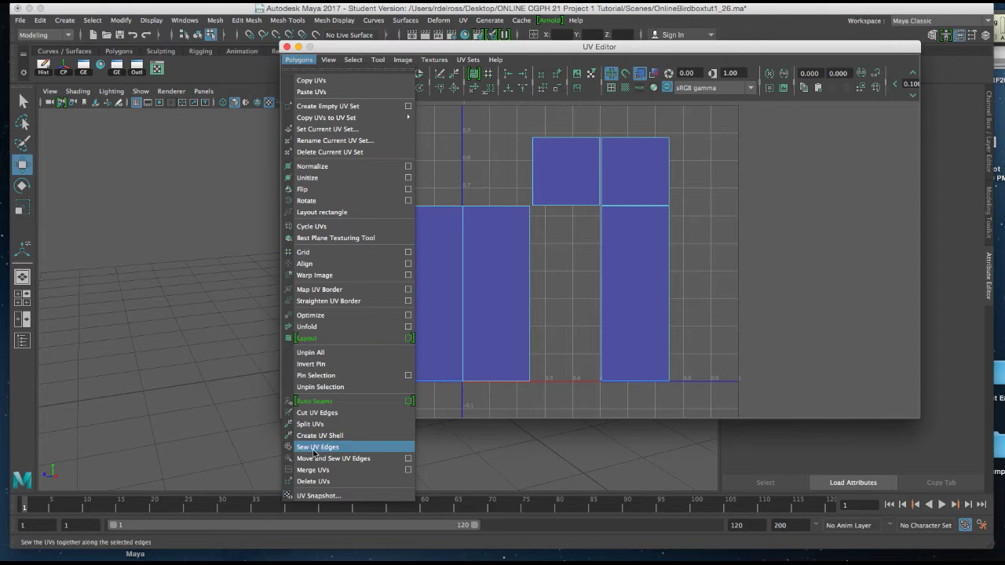
left_click(482, 185)
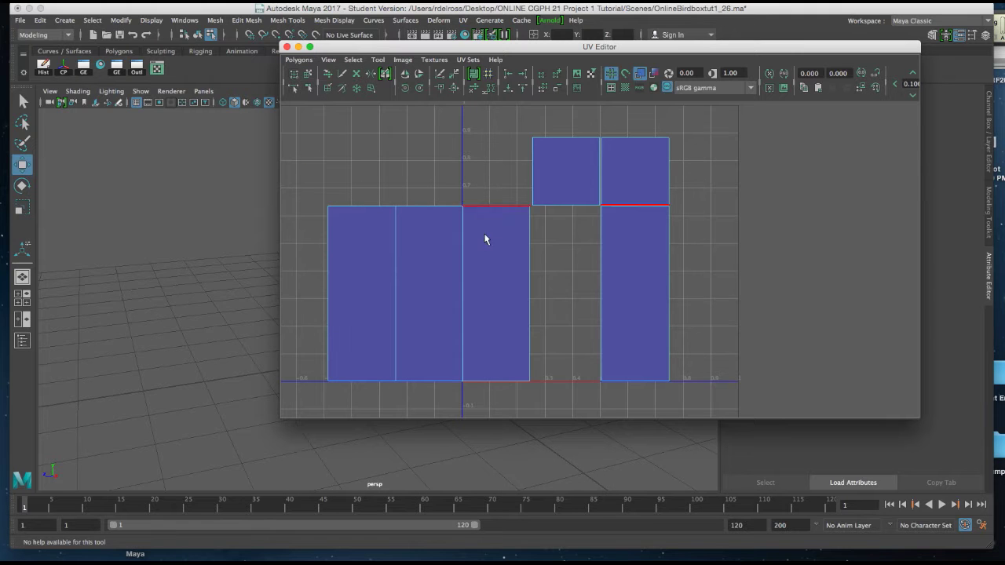
left_click(529, 257)
right_click(536, 257, "shift")
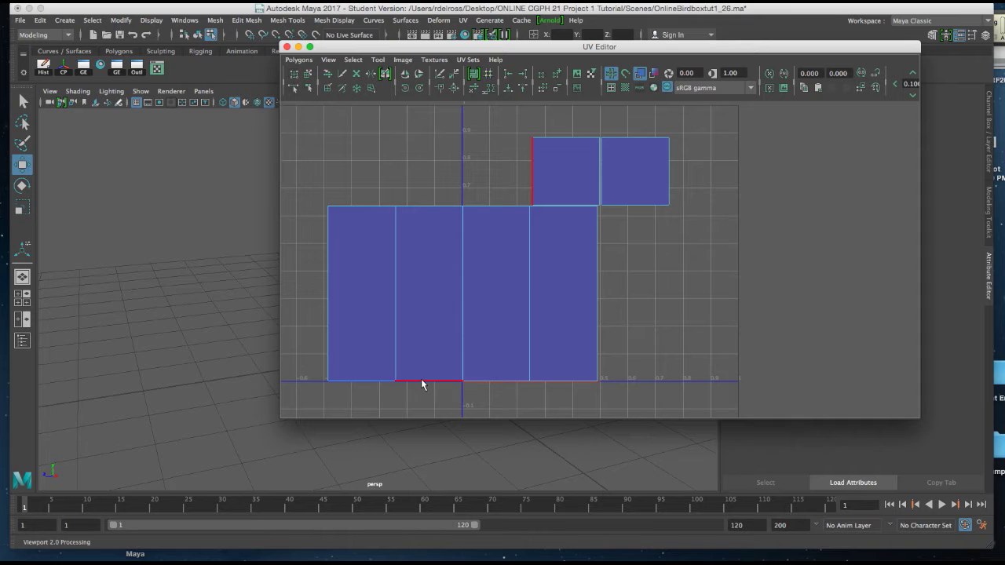
Step: Sew the top and bottom square shells onto the second side shell with Shift+M
left_click(426, 208)
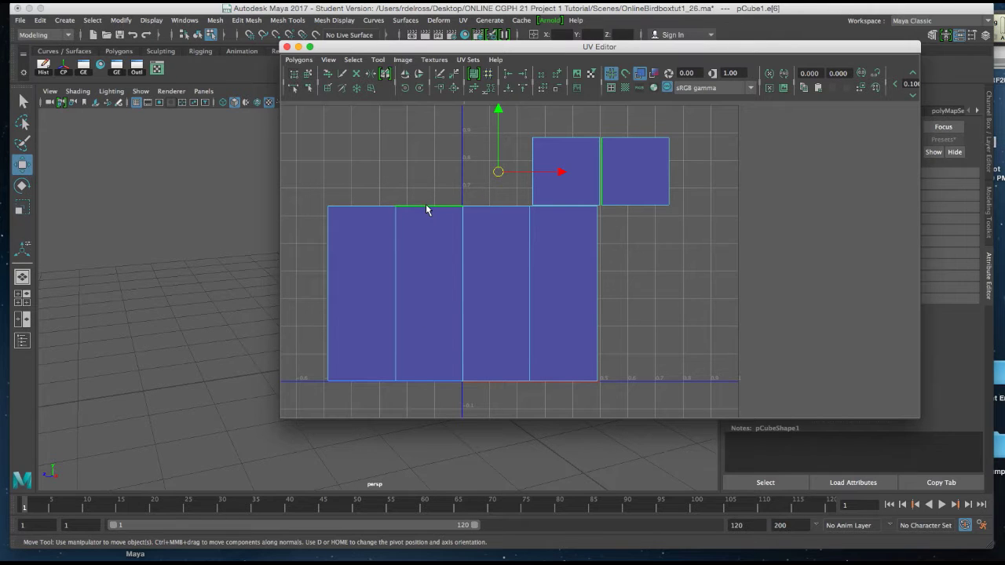
key("shift+m")
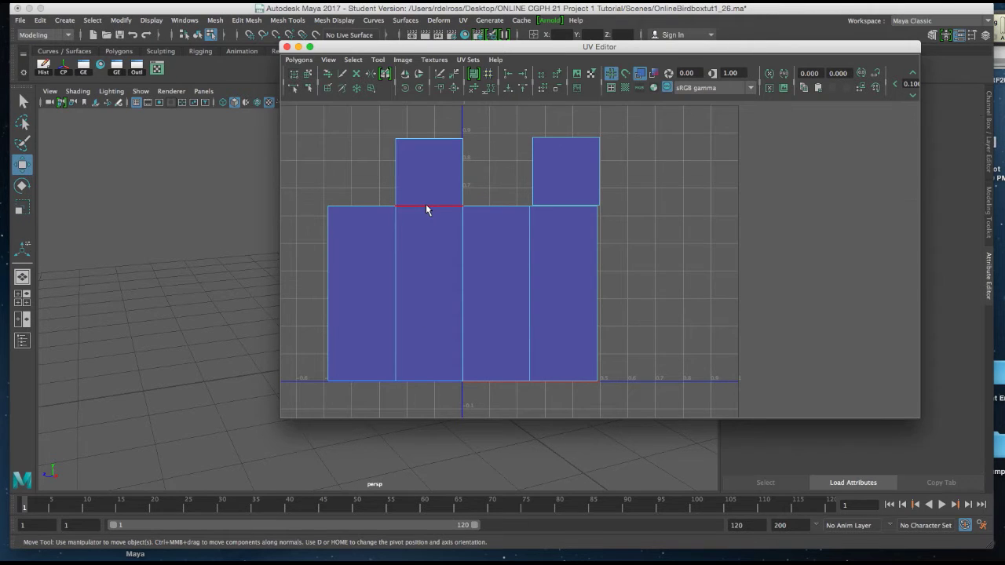
left_click(433, 381)
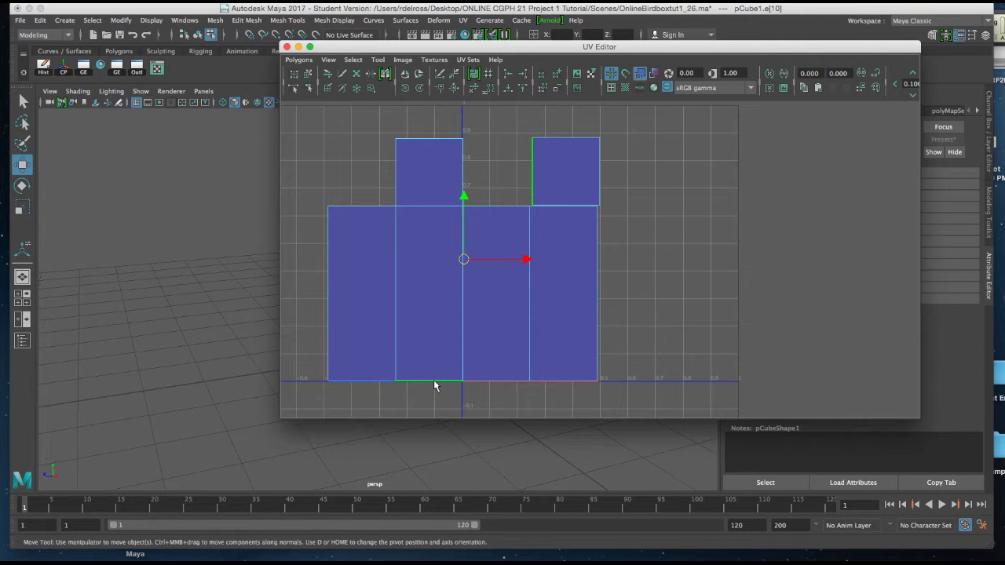
key("shift+m")
scroll(595, 191, "down", 3)
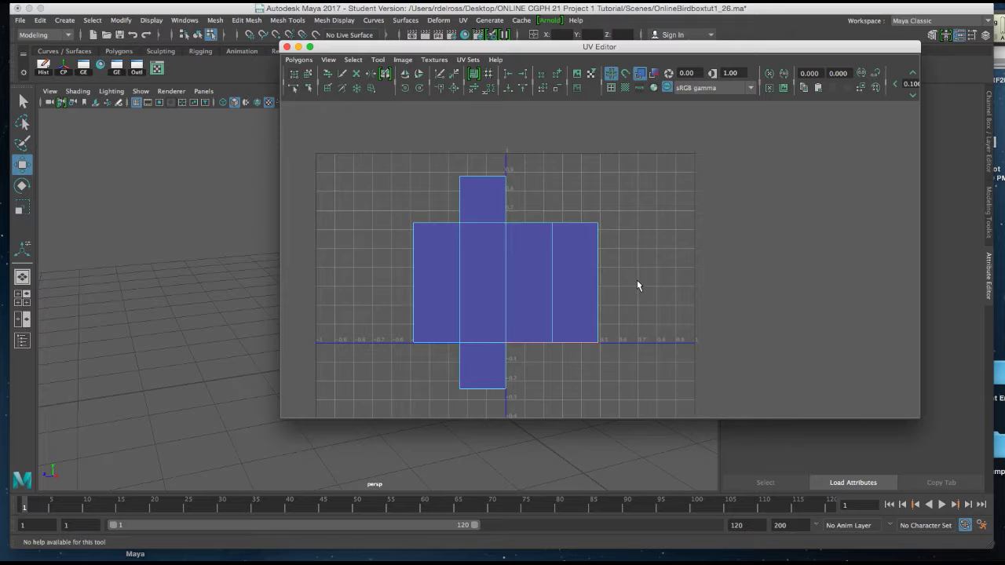
Step: Select the whole cross-shaped UV shell and move it up and right
scroll(547, 128, "down", 3)
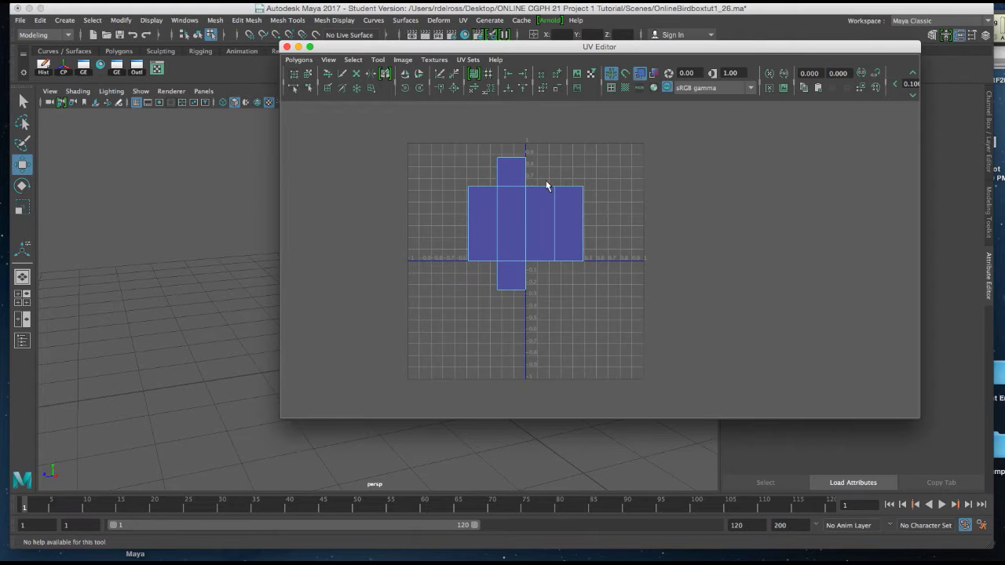
right_click(517, 216)
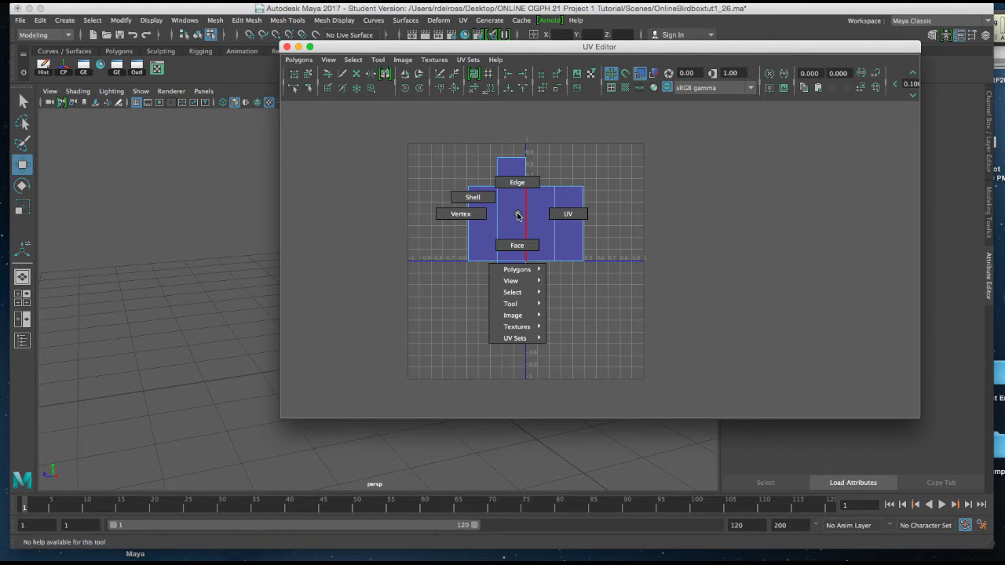
right_click_drag(517, 216, 478, 203)
left_click(511, 234)
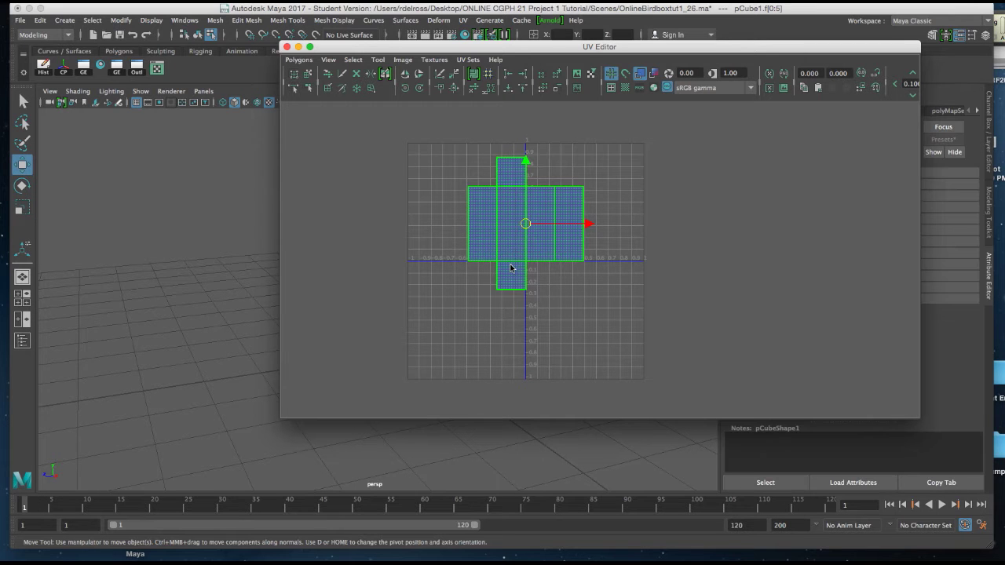
left_click_drag(526, 224, 587, 202)
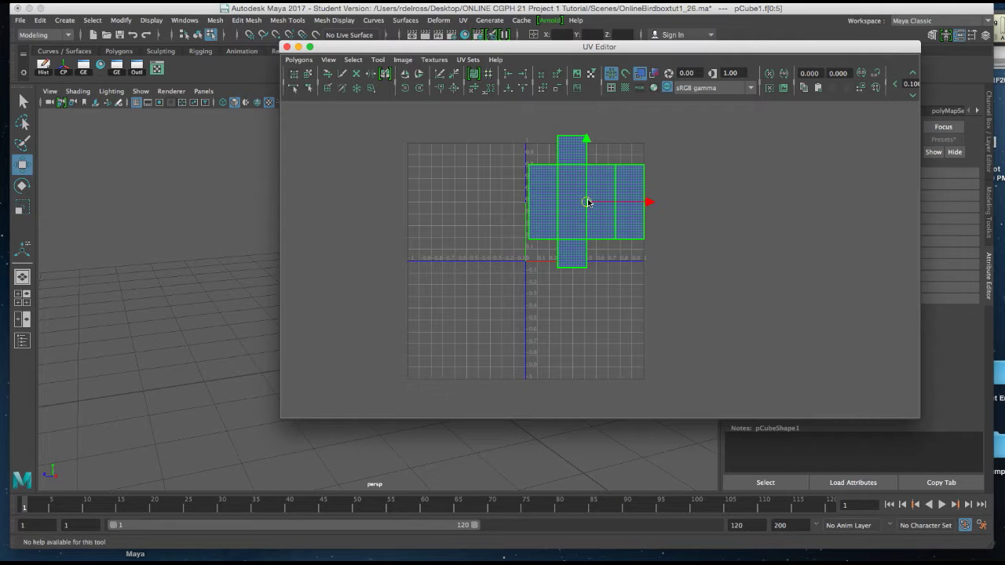
Step: Scale the UV shell down slightly and drag the UV Editor aside to uncover the cube
key("r")
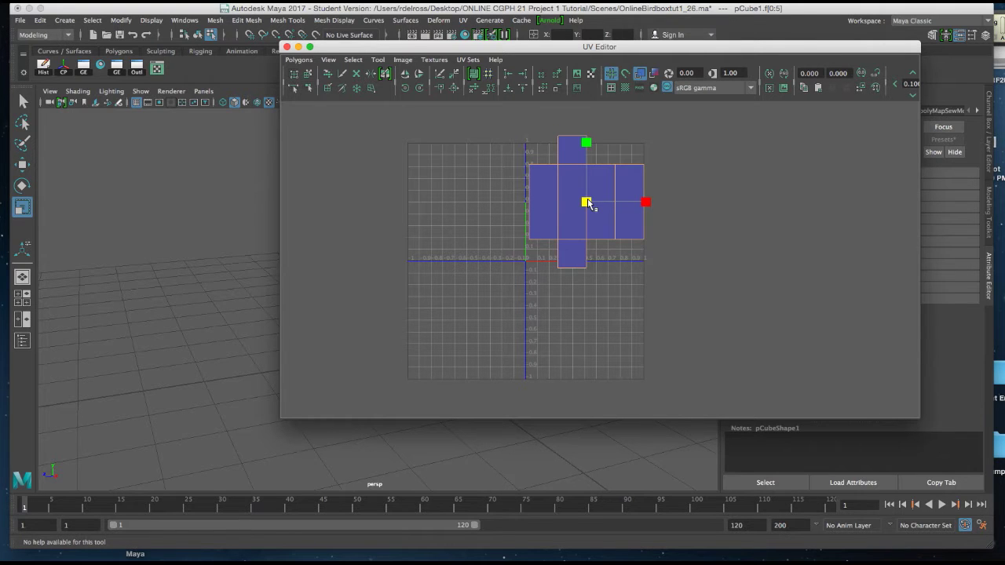
left_click_drag(589, 202, 582, 203)
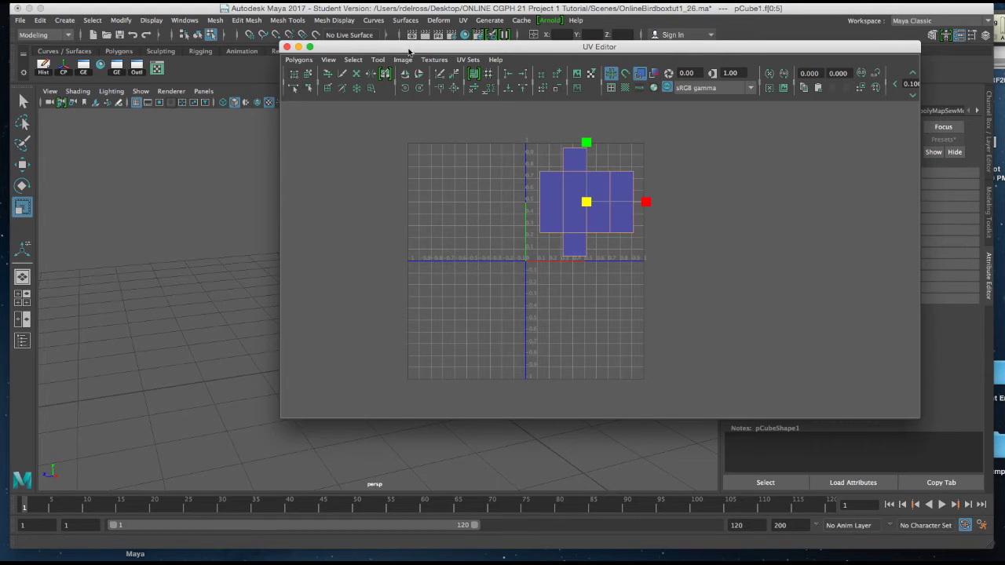
left_click_drag(410, 47, 603, 118)
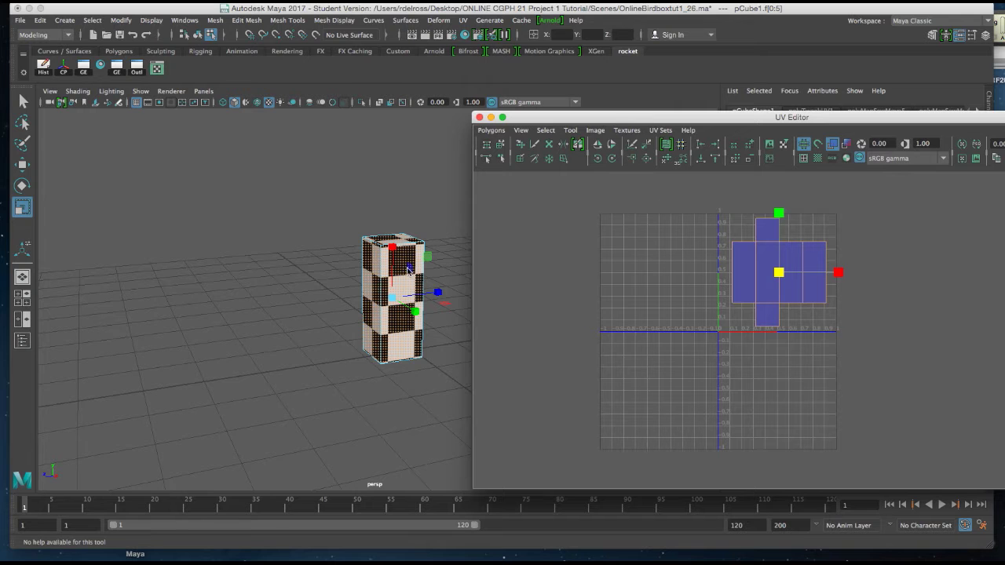
Step: Return the cube to Object Mode, shrink and reposition the UV Editor, and select the cube
right_click_drag(405, 250, 460, 229)
left_click_drag(585, 118, 519, 102)
left_click_drag(1004, 471, 676, 355)
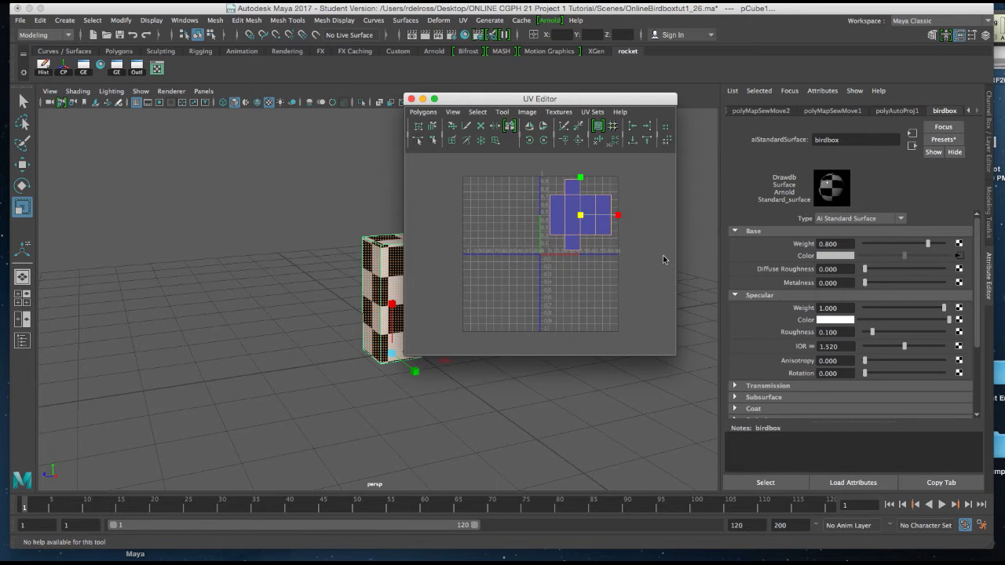
left_click_drag(507, 99, 580, 155)
left_click(385, 315)
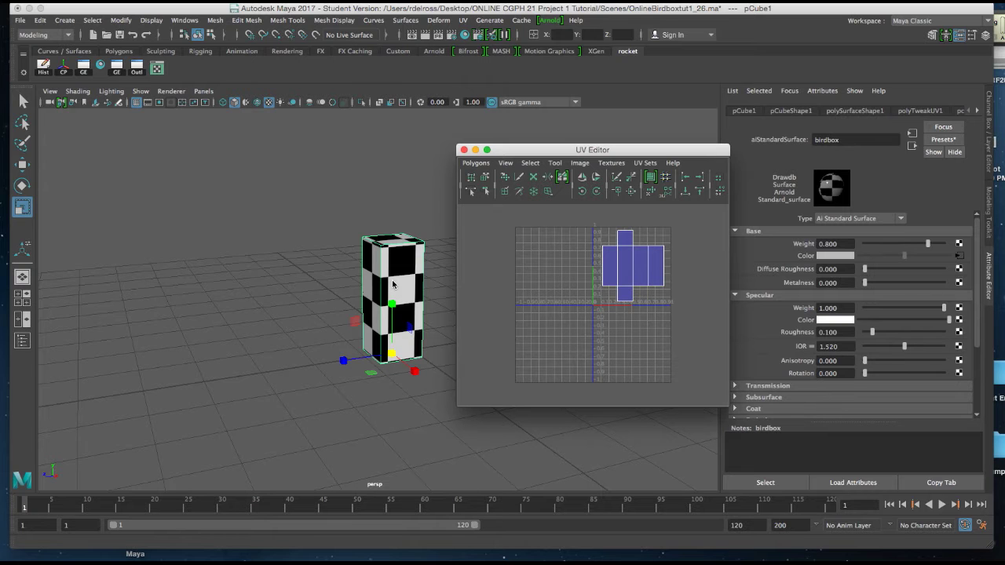
Step: Create a polygon sphere, pSphere1, from the hotbox Create > Polygon Primitives menu
left_click(388, 237)
key("space")
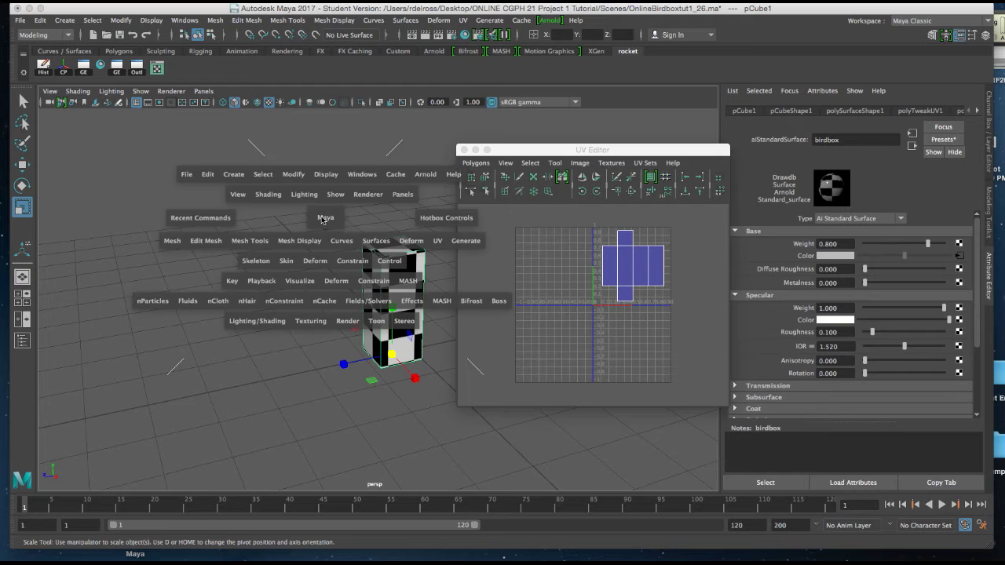
left_click(234, 176)
mouse_move(249, 219)
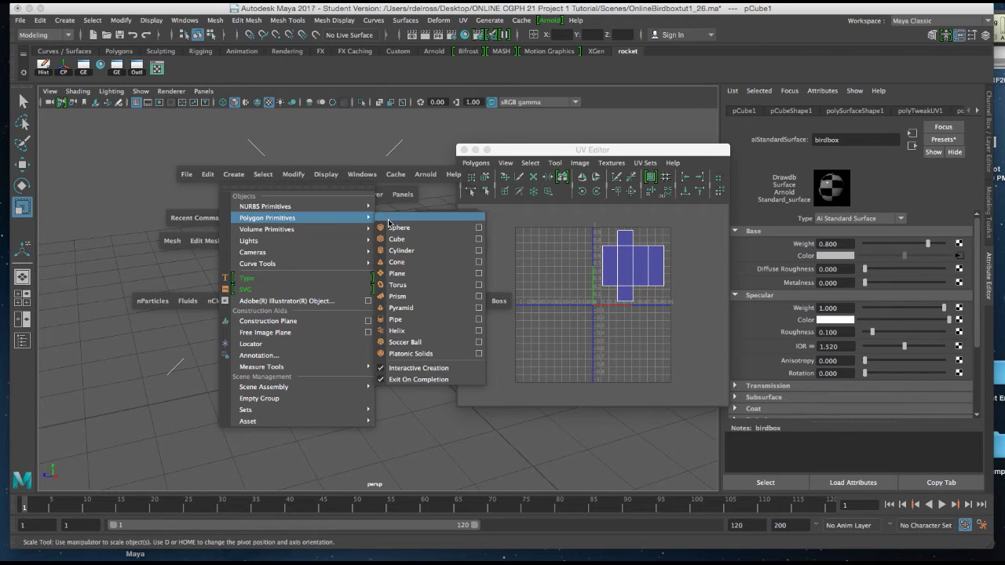
left_click(395, 228)
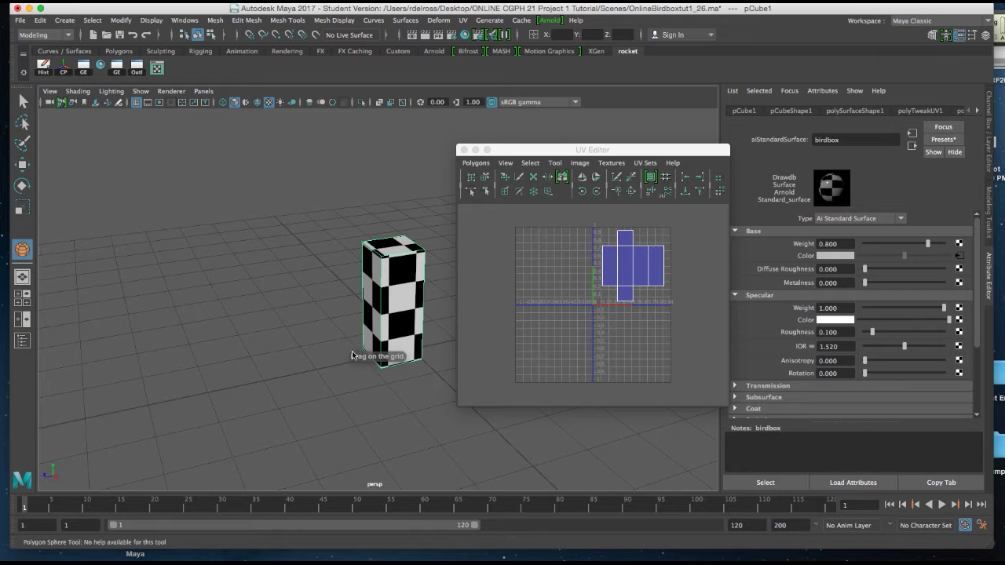
left_click_drag(338, 347, 352, 367)
key("4")
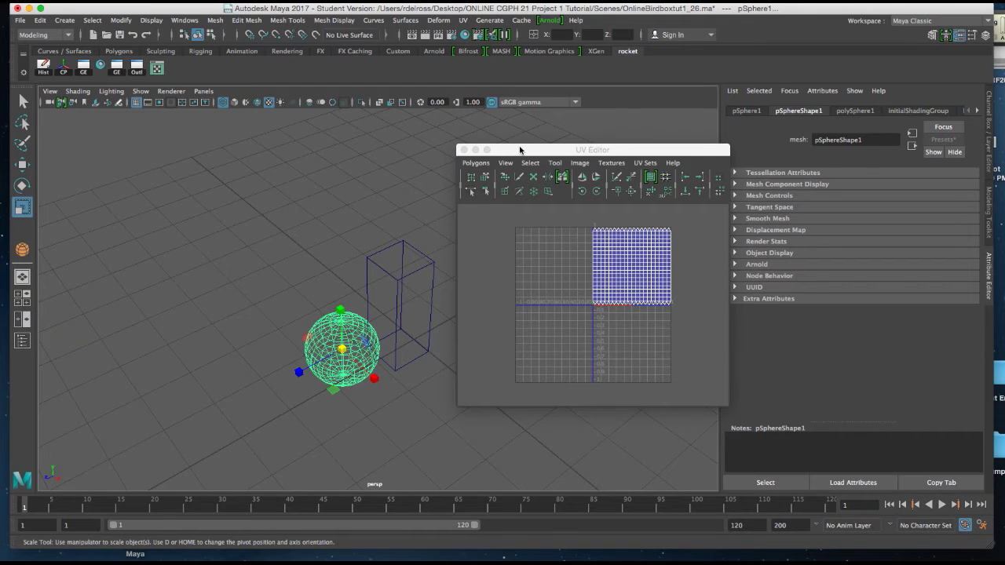
left_click_drag(525, 153, 582, 160)
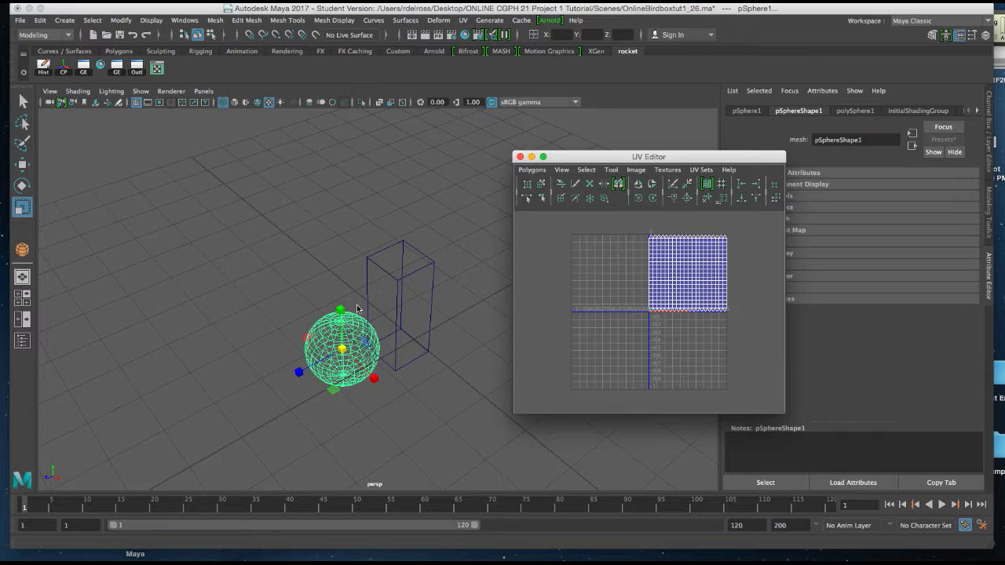
Step: In the front view, shrink the sphere to knob size and rest it on the box top
key("space")
scroll(304, 352, "down", 3)
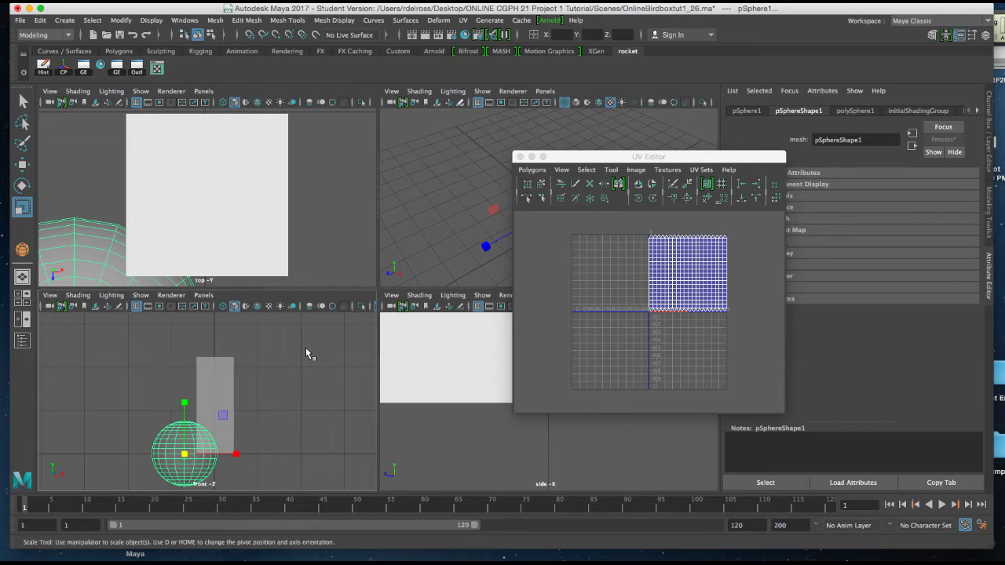
key("space")
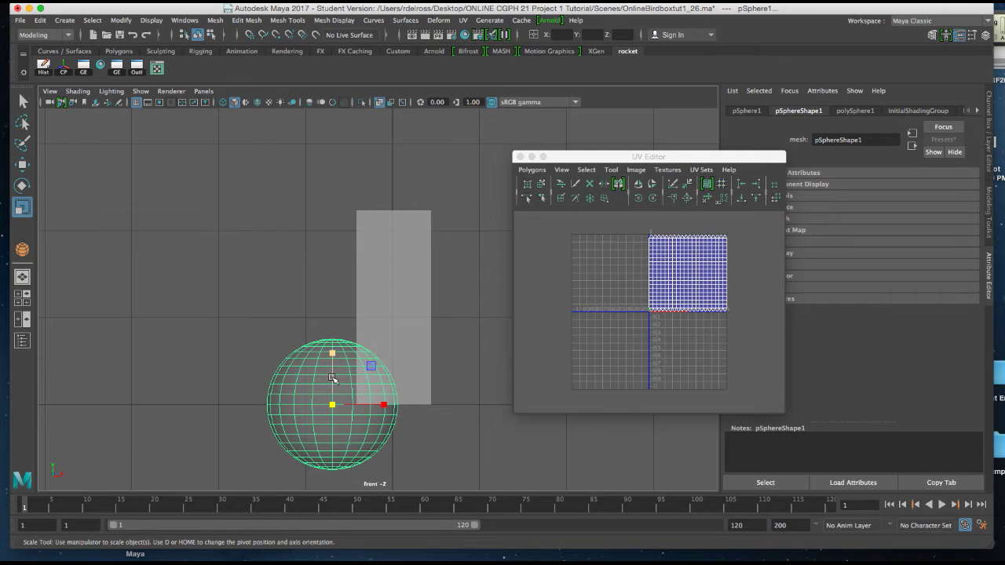
key("w")
left_click_drag(333, 402, 395, 146)
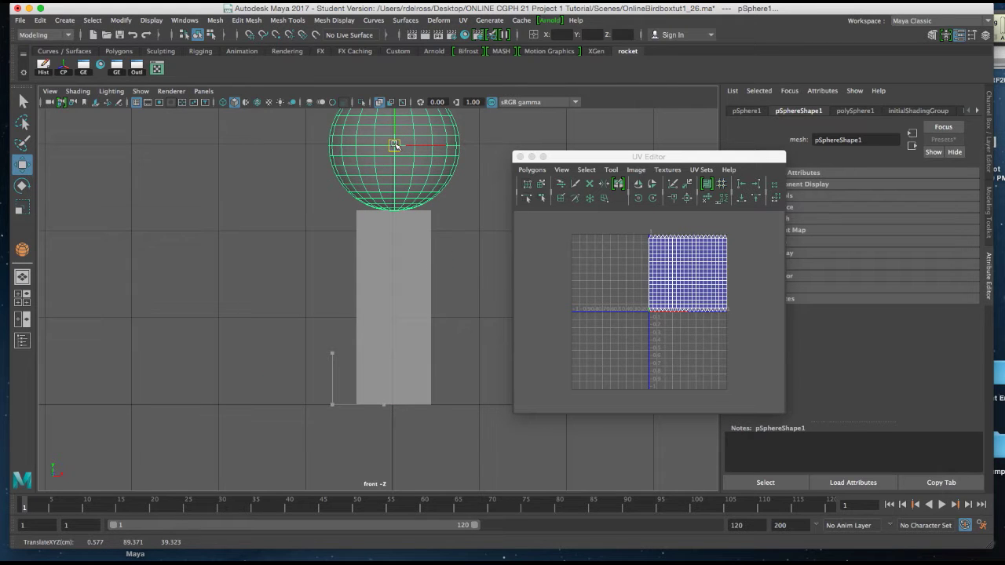
left_click_drag(395, 124, 337, 223)
key("r")
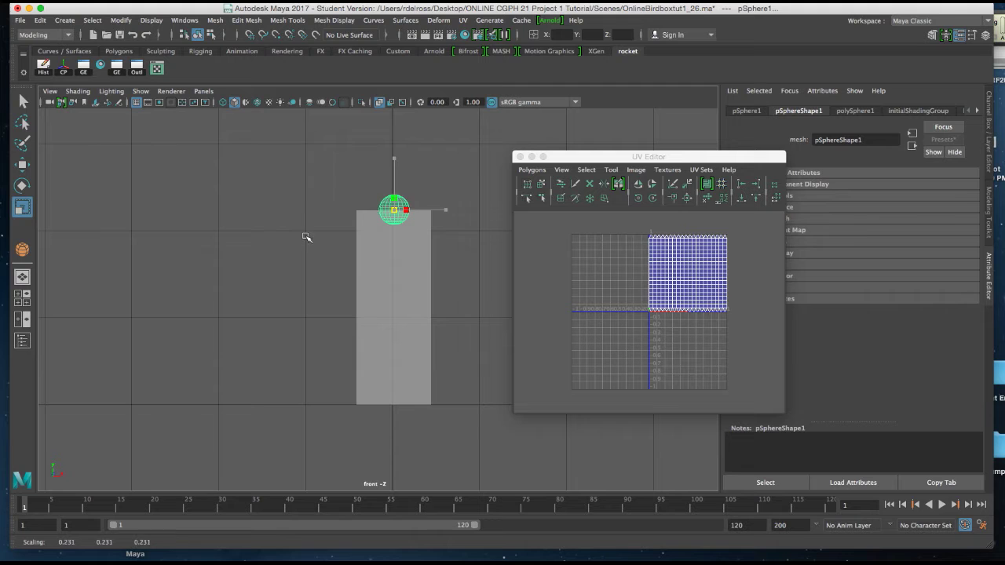
left_click_drag(306, 237, 299, 240)
key("w")
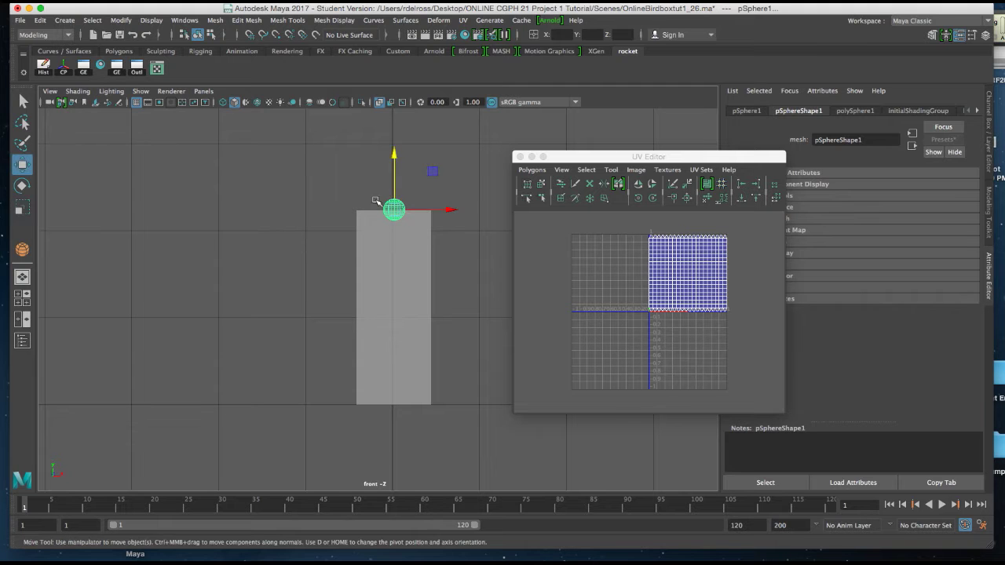
left_click_drag(395, 187, 425, 202)
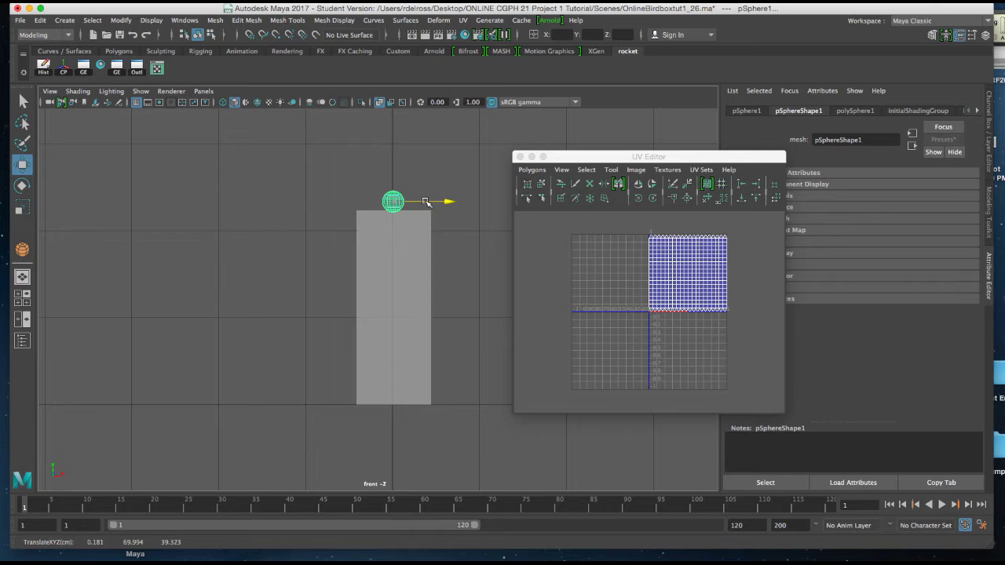
Step: Centre the sphere on the box top in the top view, then view it shaded in perspective
key("space")
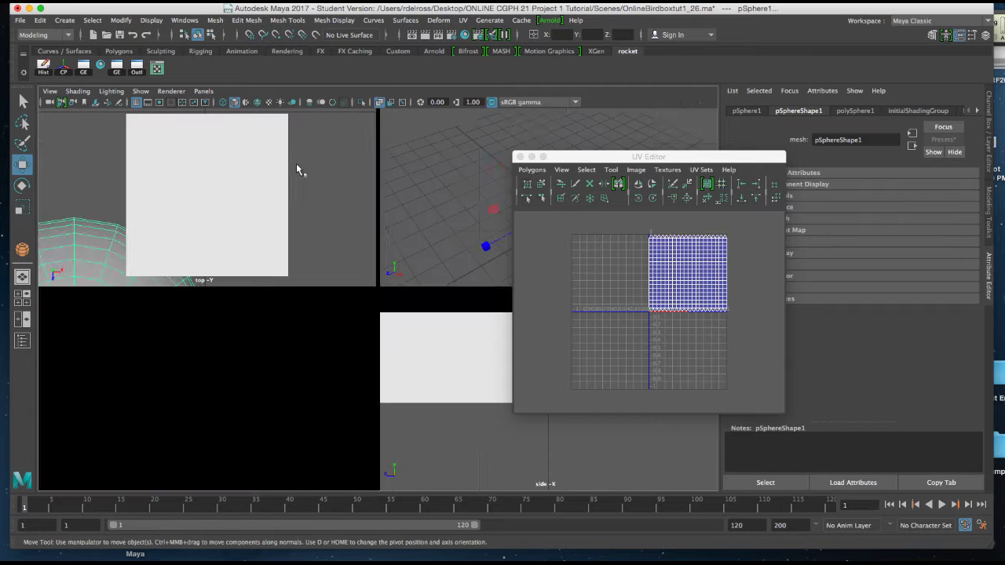
key("space")
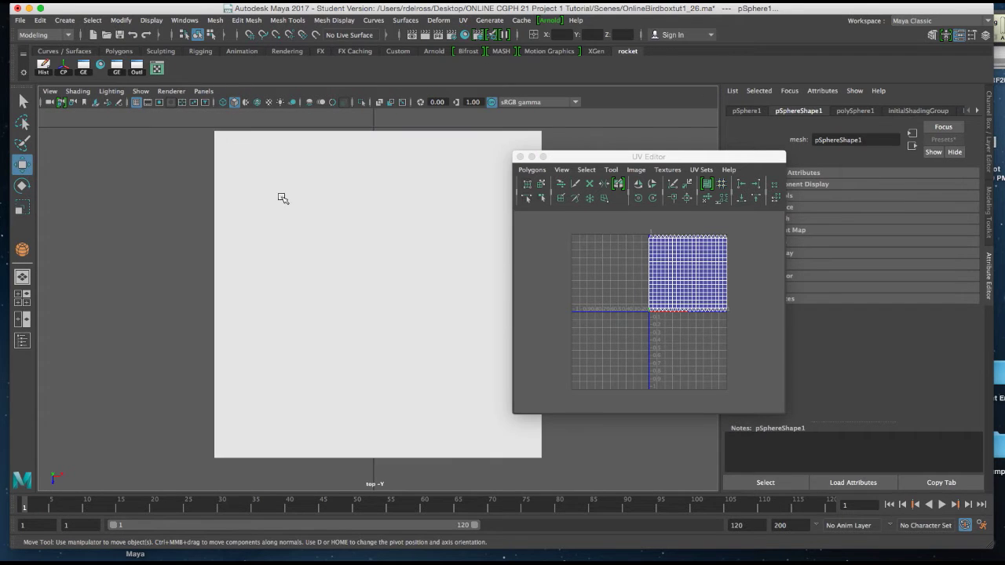
key("4")
scroll(348, 231, "down", 3)
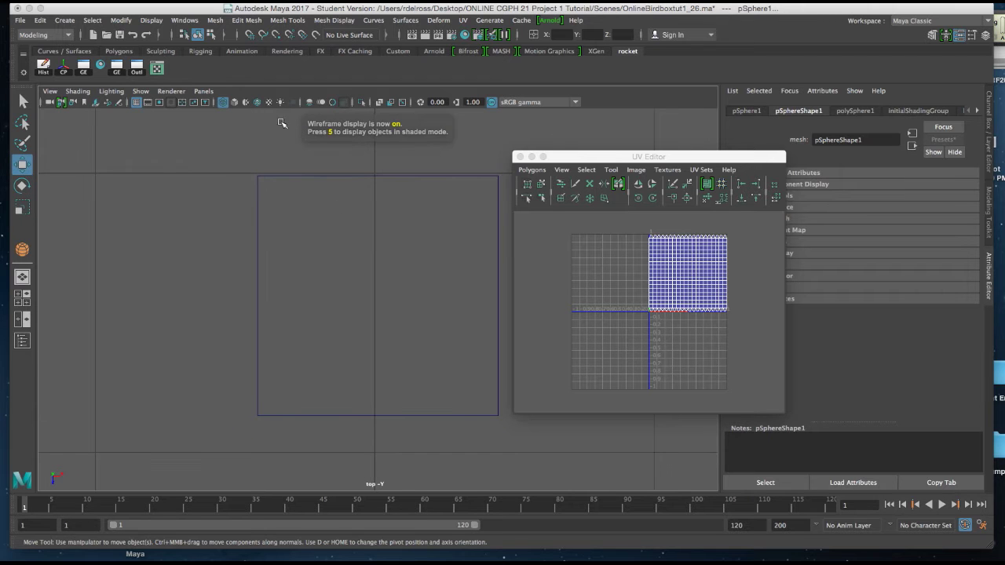
scroll(363, 238, "down", 3)
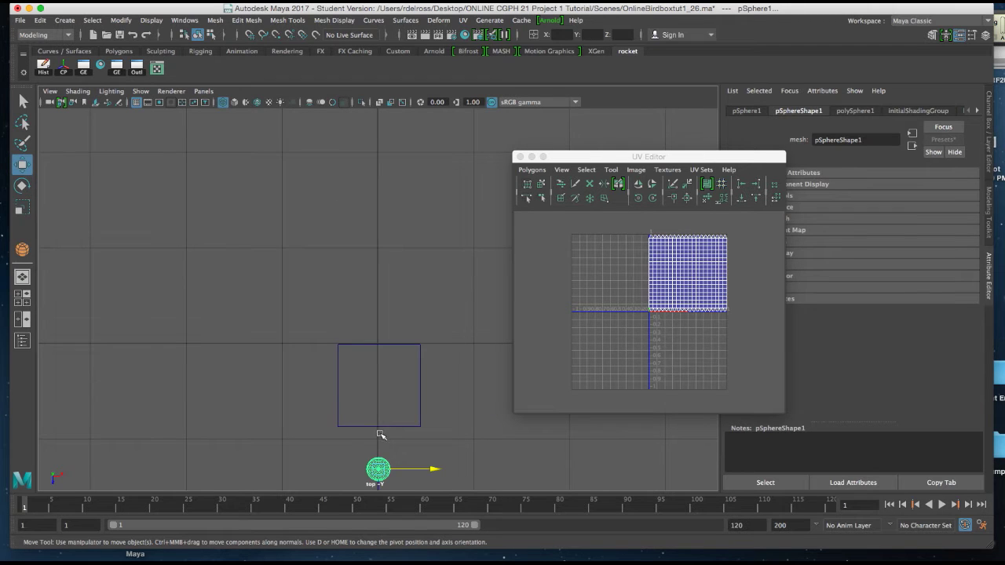
left_click_drag(382, 488, 383, 402)
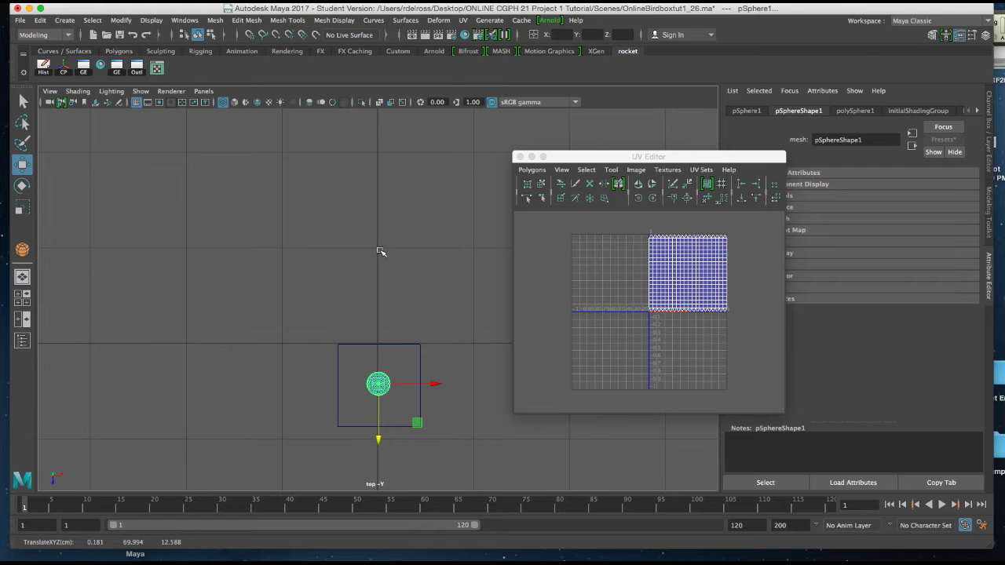
key("space")
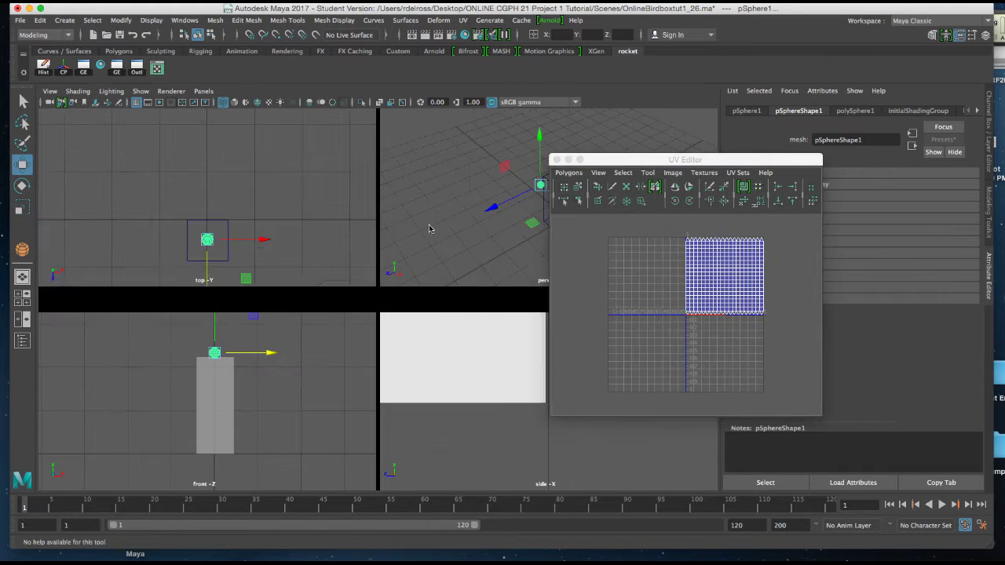
key("space")
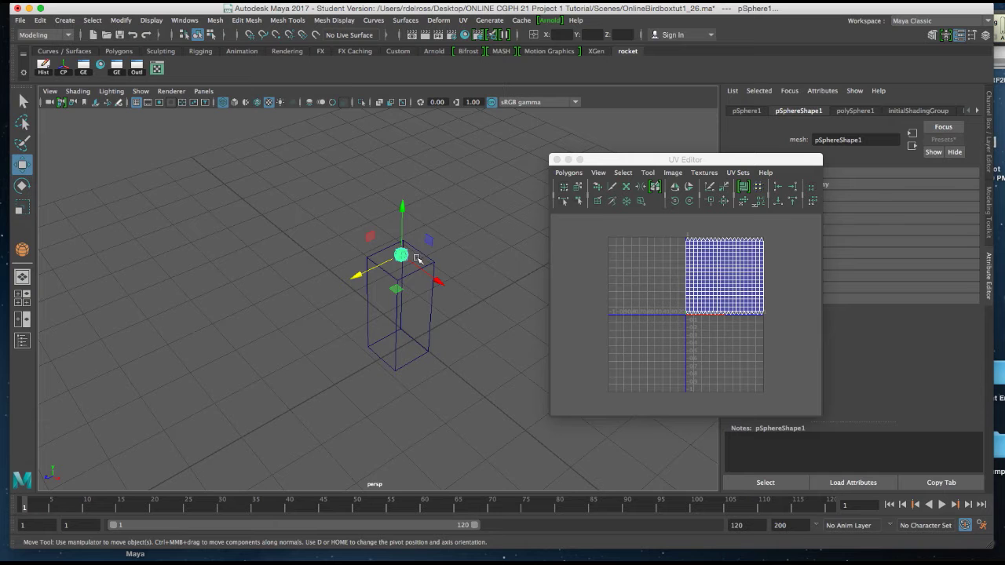
key("5")
key("f")
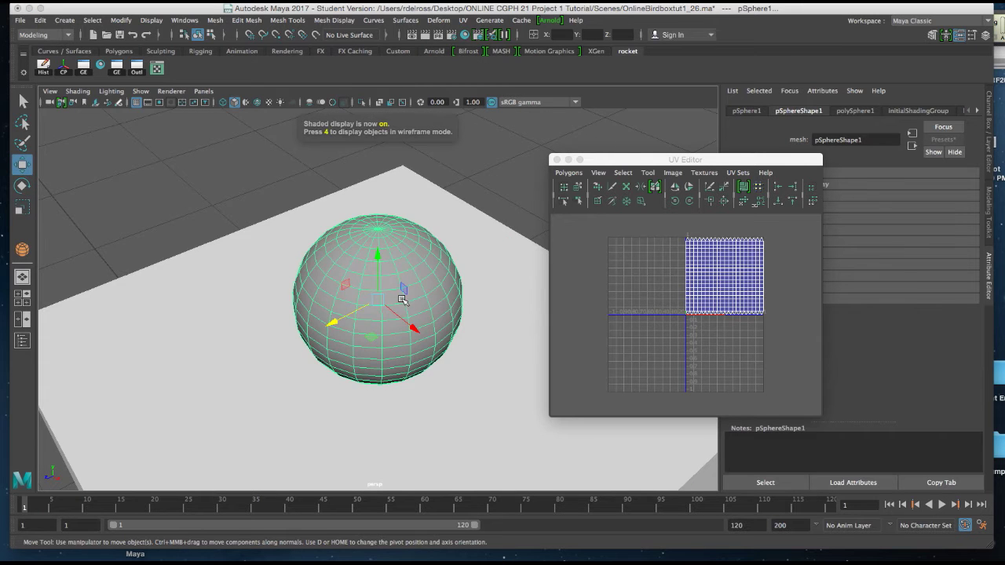
left_click_drag(313, 139, 370, 234, "alt")
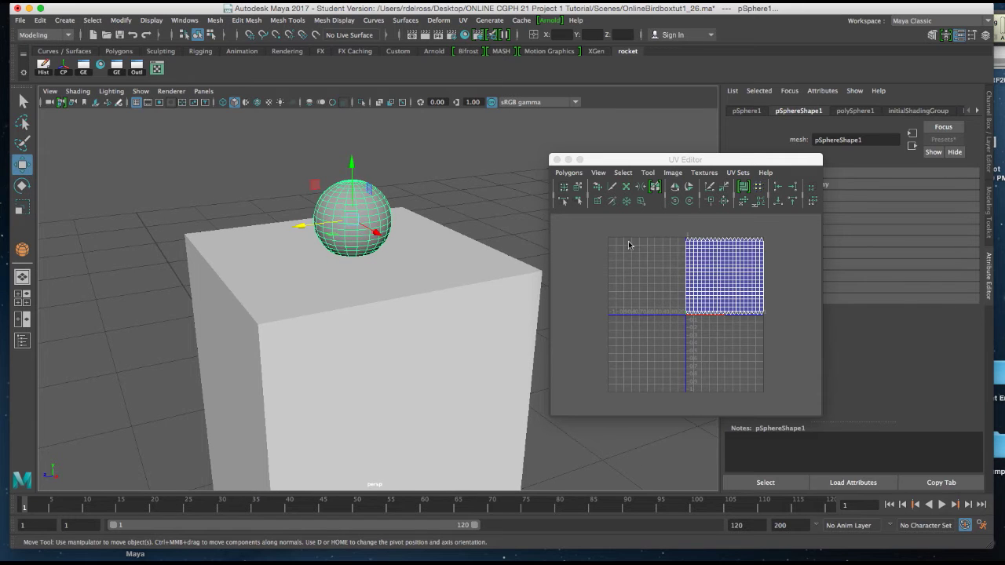
Step: Reselect the sphere and open the Hypershade listing the birdbox, lambert1 and other materials
left_click(454, 278)
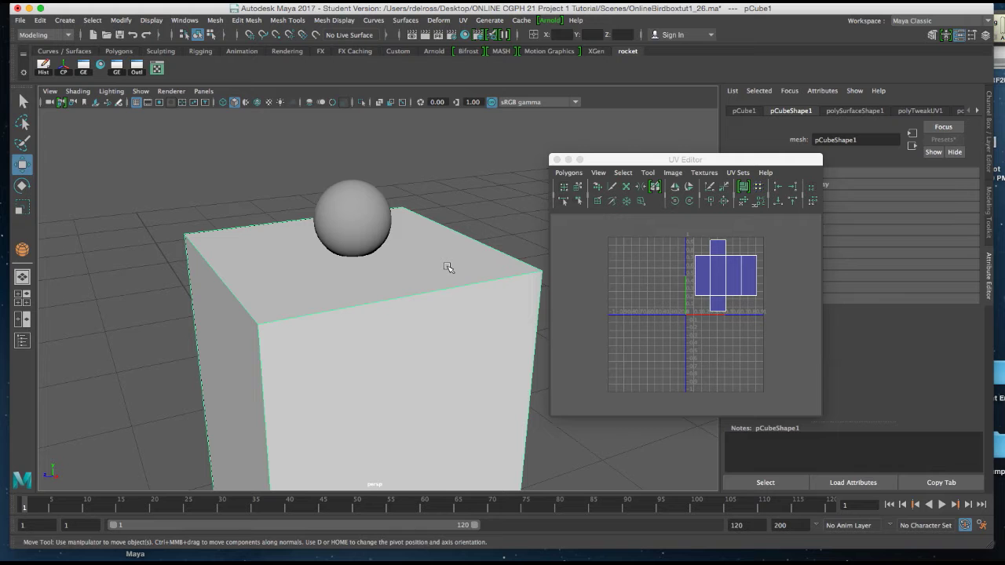
left_click(359, 197)
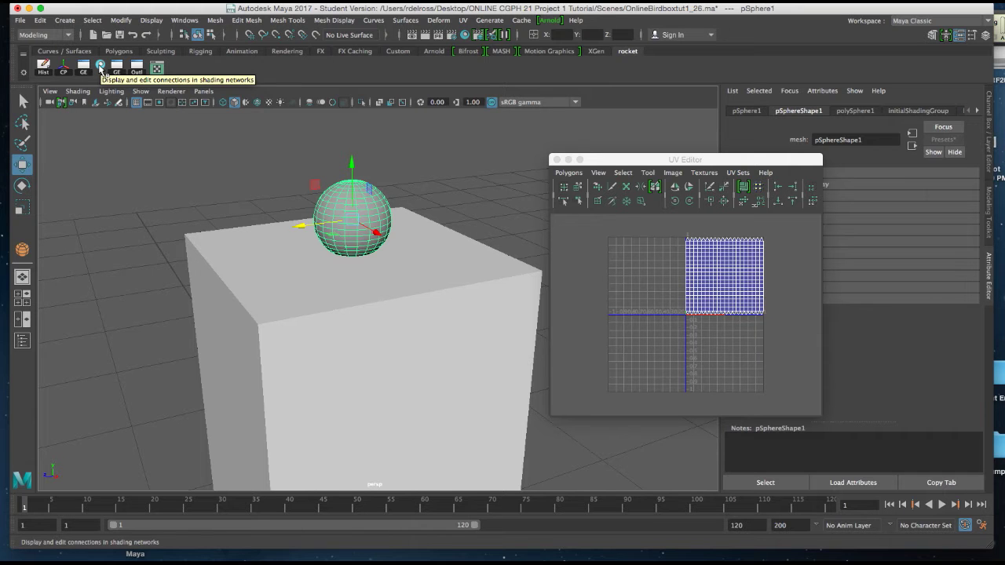
left_click(181, 22)
mouse_move(226, 95)
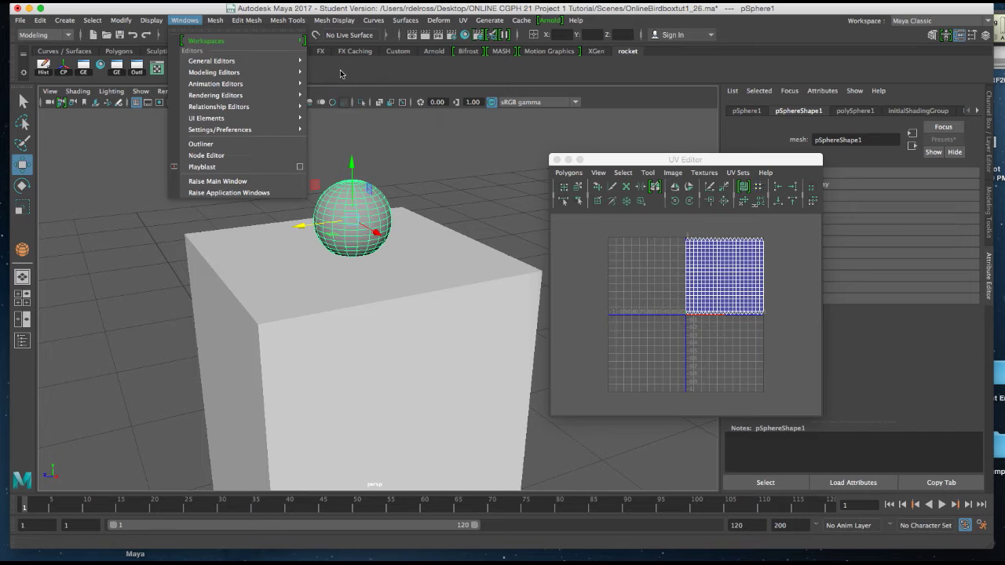
mouse_move(297, 73)
left_click(421, 63)
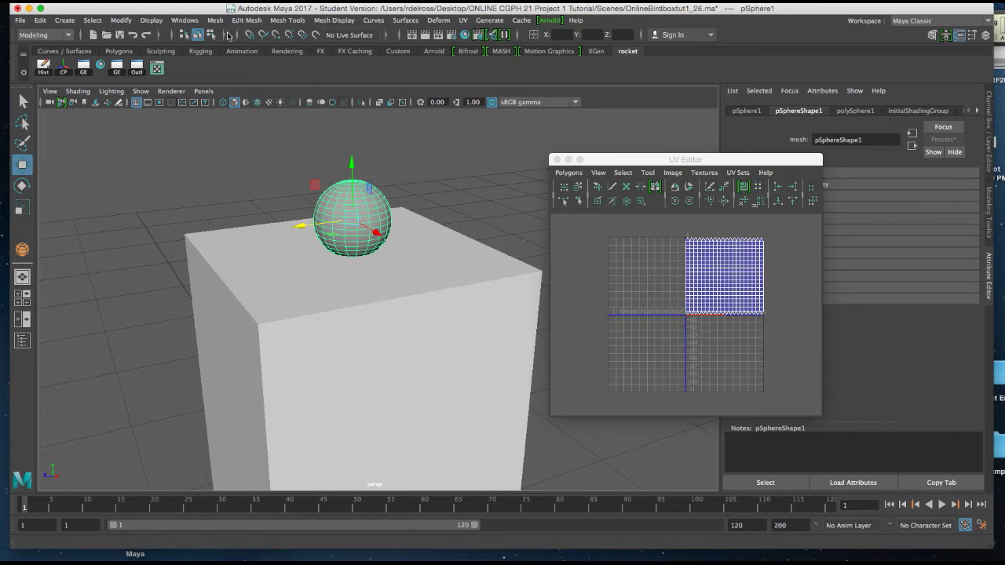
left_click(193, 21)
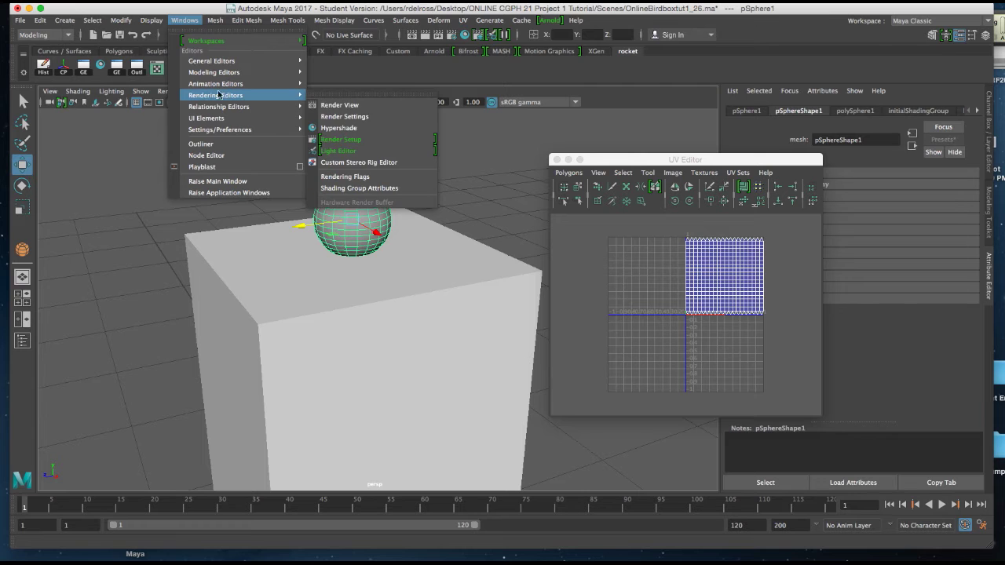
left_click(351, 73)
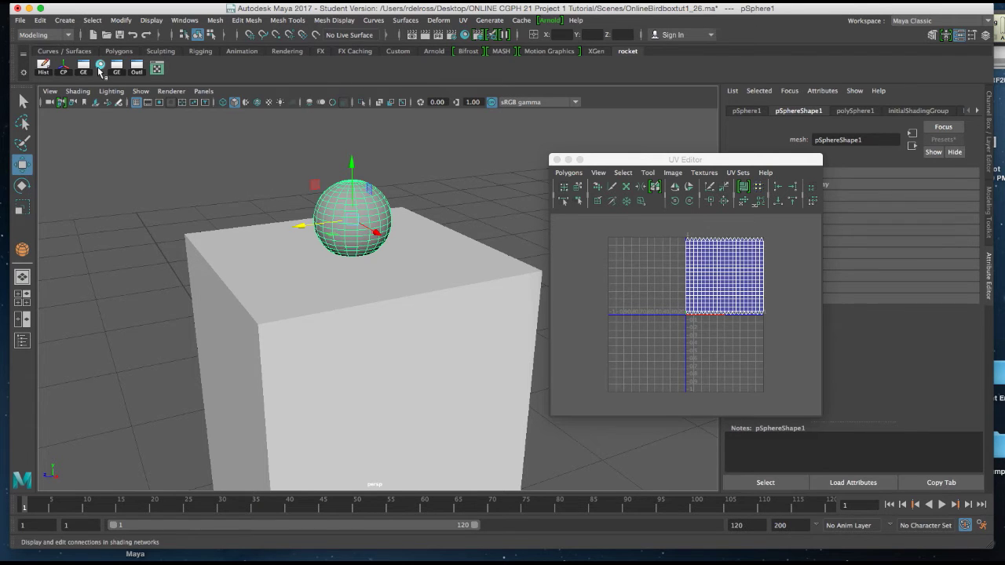
left_click(101, 67)
Step: Assign the birdbox checker material to the sphere and switch the viewport to textured display
left_click_drag(188, 107, 488, 82)
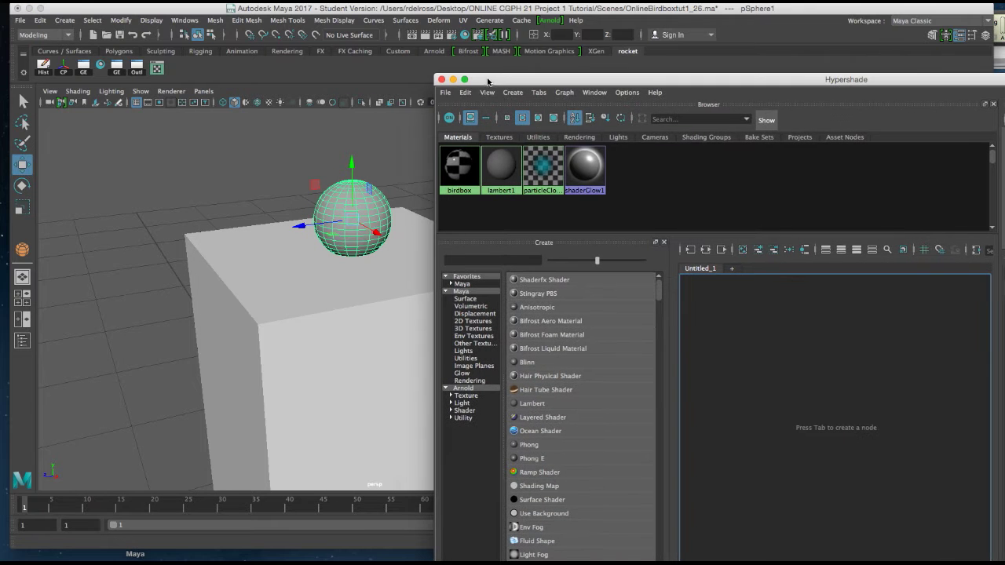
right_click(461, 165)
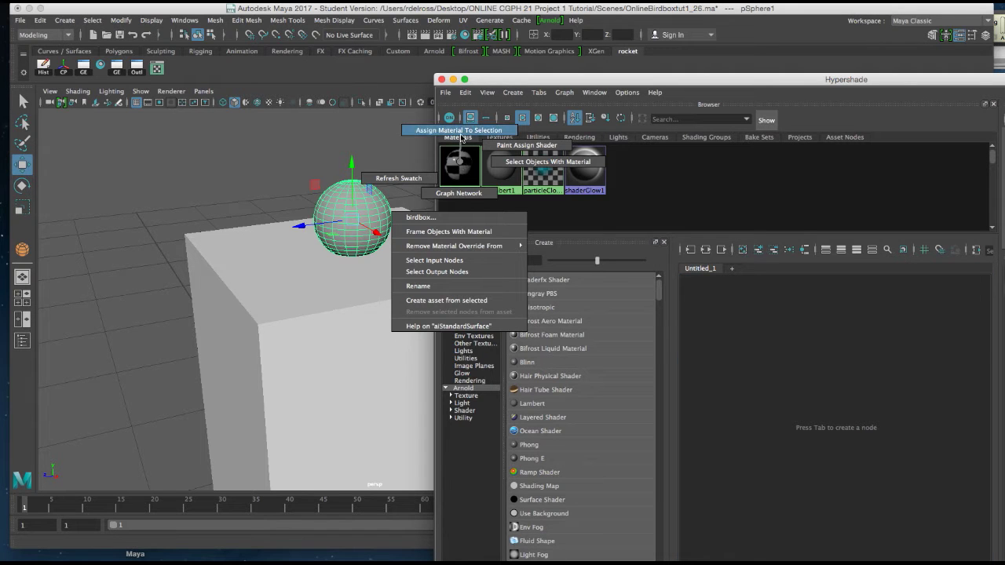
left_click(463, 131)
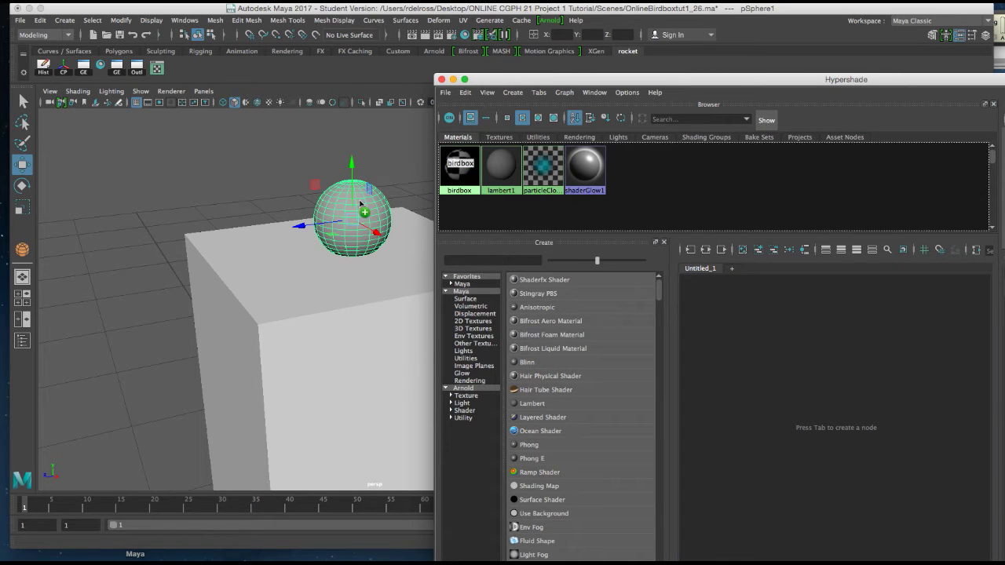
left_click_drag(507, 80, 523, 106)
key("6")
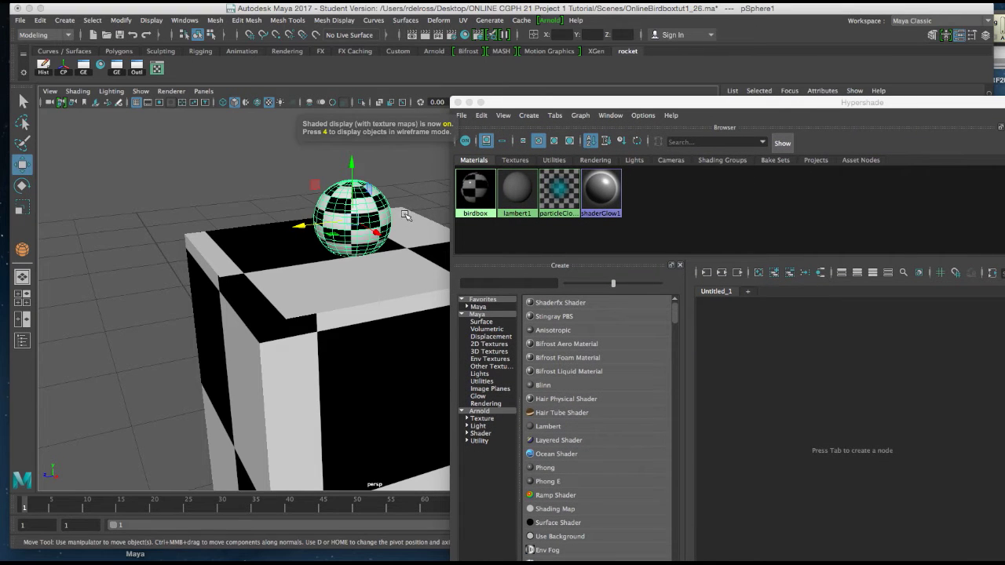
left_click_drag(405, 216, 383, 190, "alt")
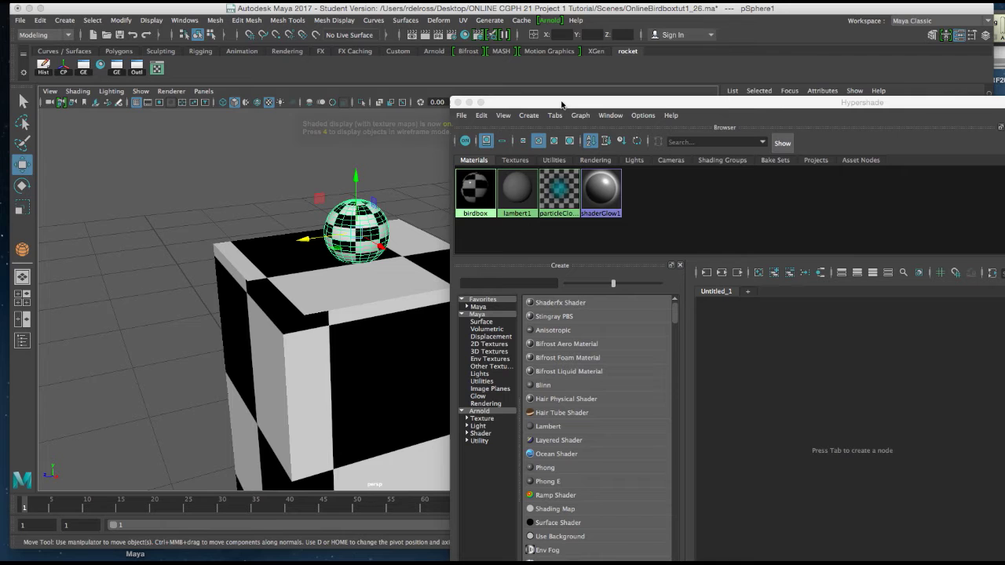
left_click_drag(562, 103, 527, 93)
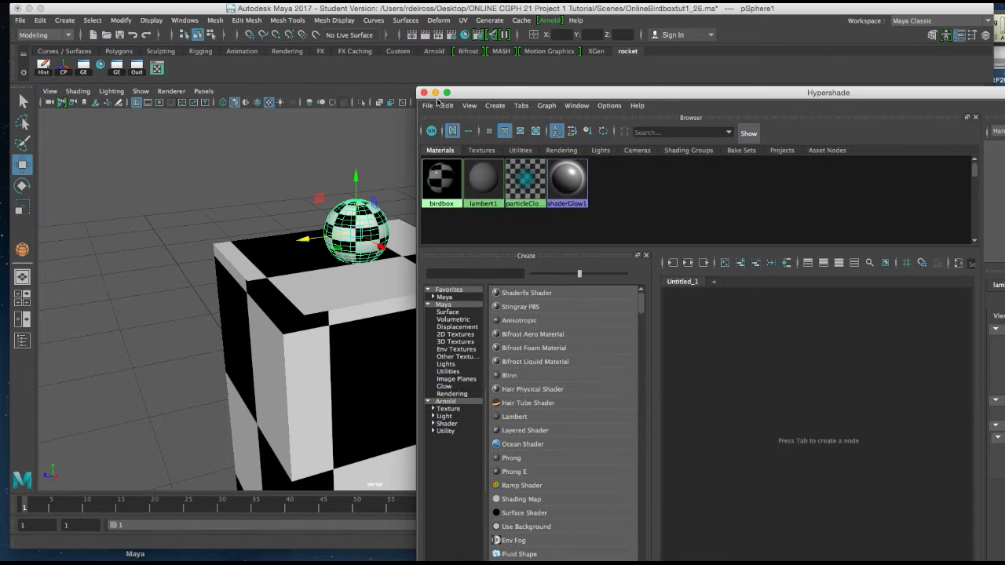
Step: Close the Hypershade and move the sphere's UV shell outside the 0–1 square
left_click(424, 93)
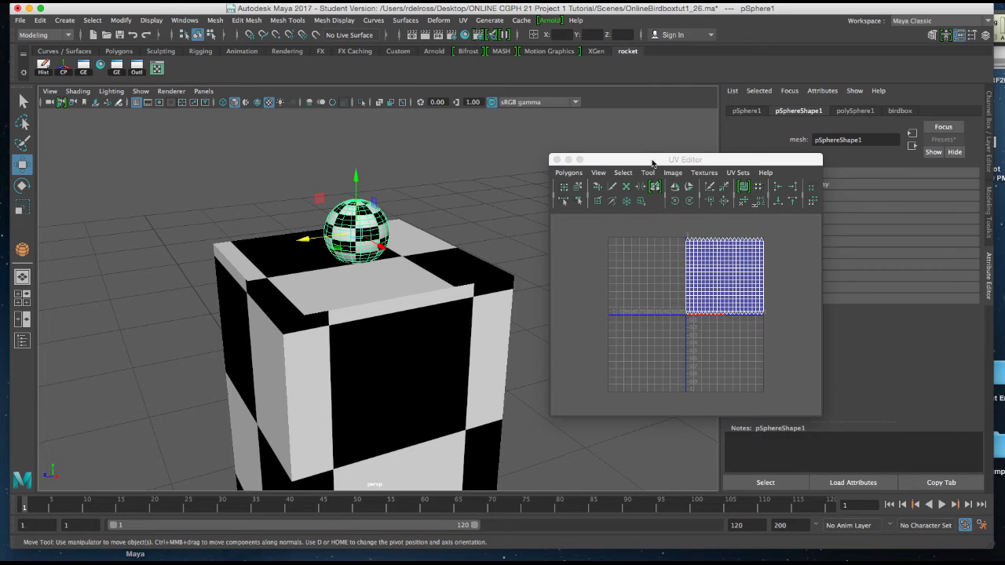
left_click_drag(652, 162, 587, 117)
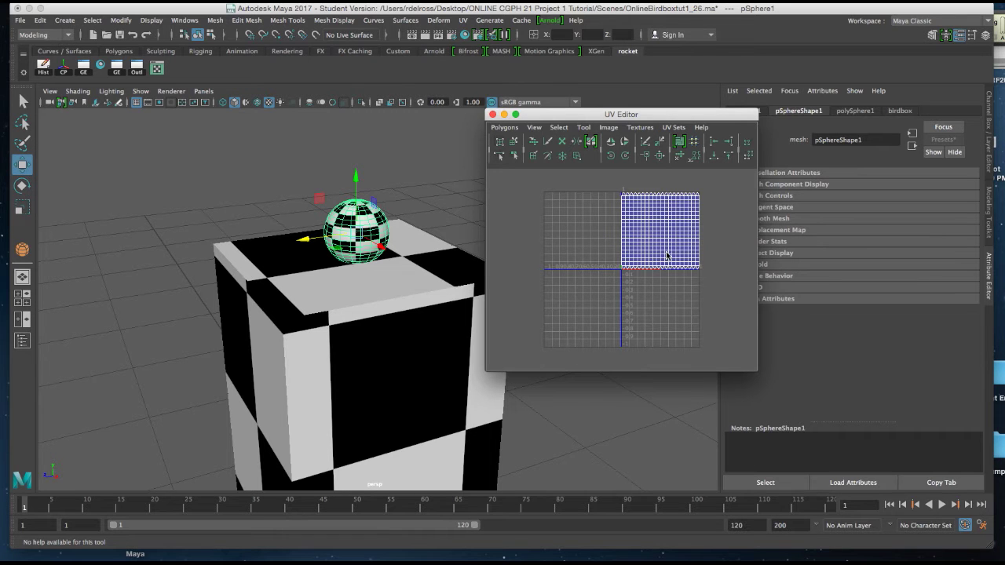
scroll(662, 234, "up", 2)
scroll(678, 285, "down", 5)
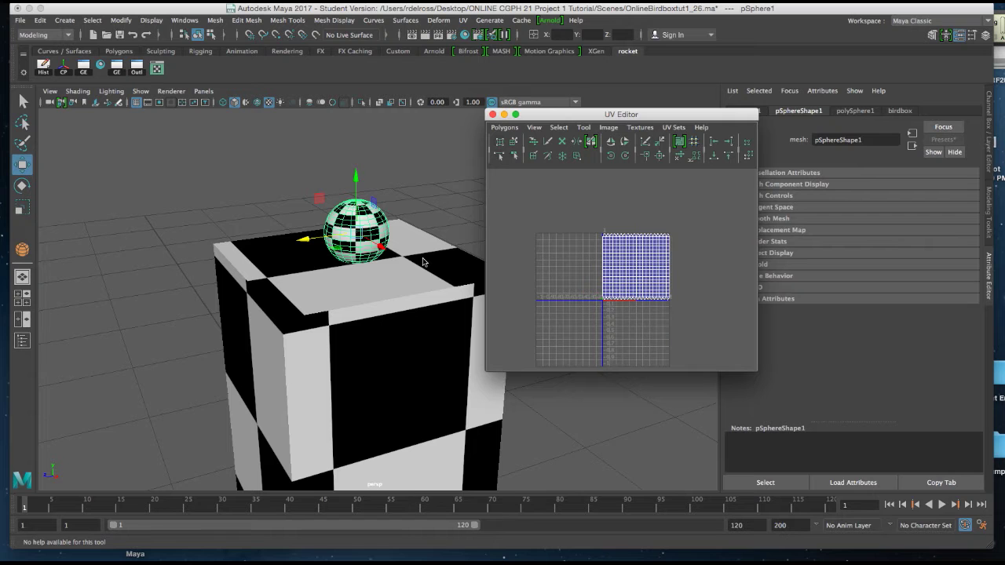
right_click(639, 260)
left_click(594, 240)
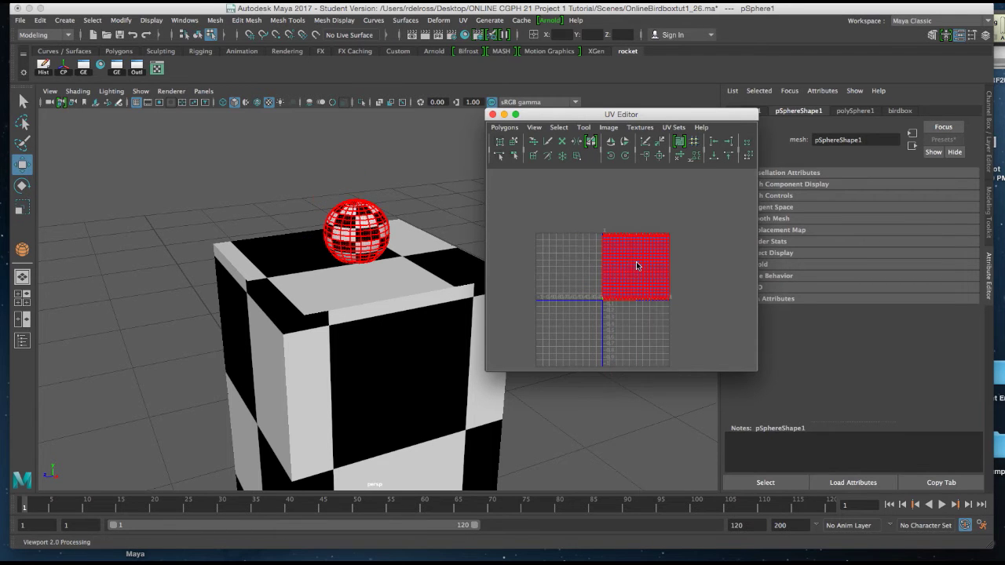
left_click(637, 265)
key("w")
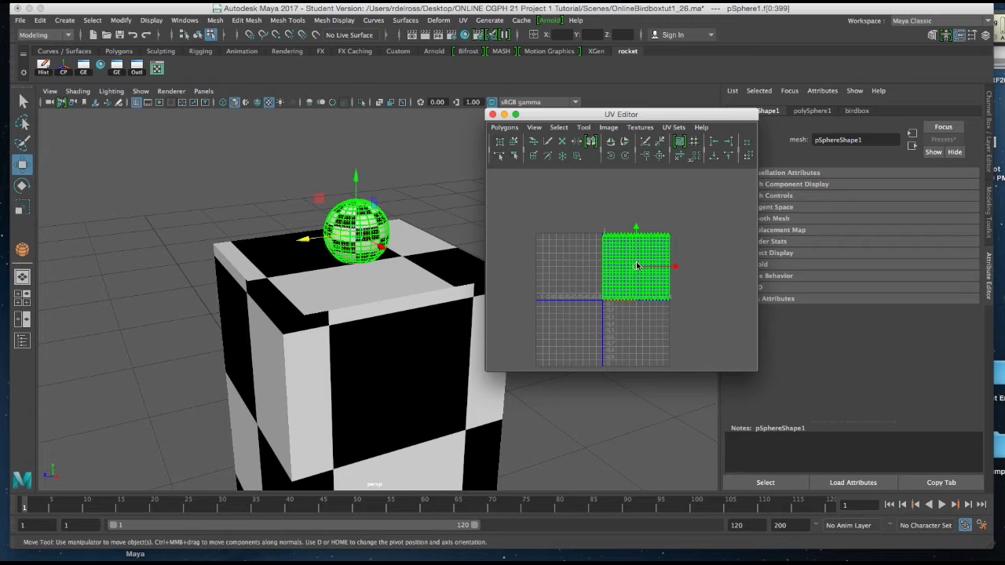
left_click(637, 268)
left_click_drag(638, 270, 711, 210)
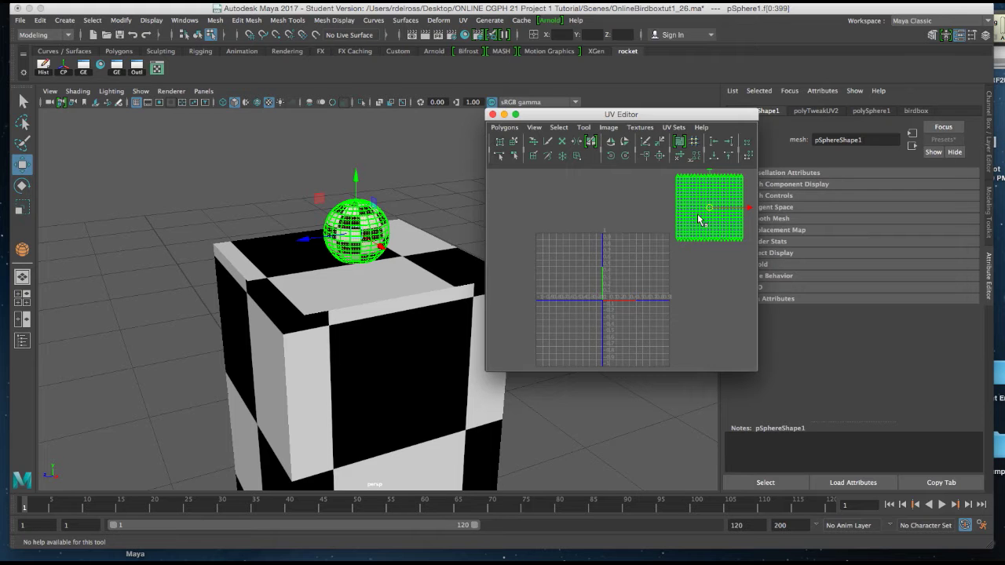
Step: Scale the sphere's UV shell down to a small square
left_click(595, 239)
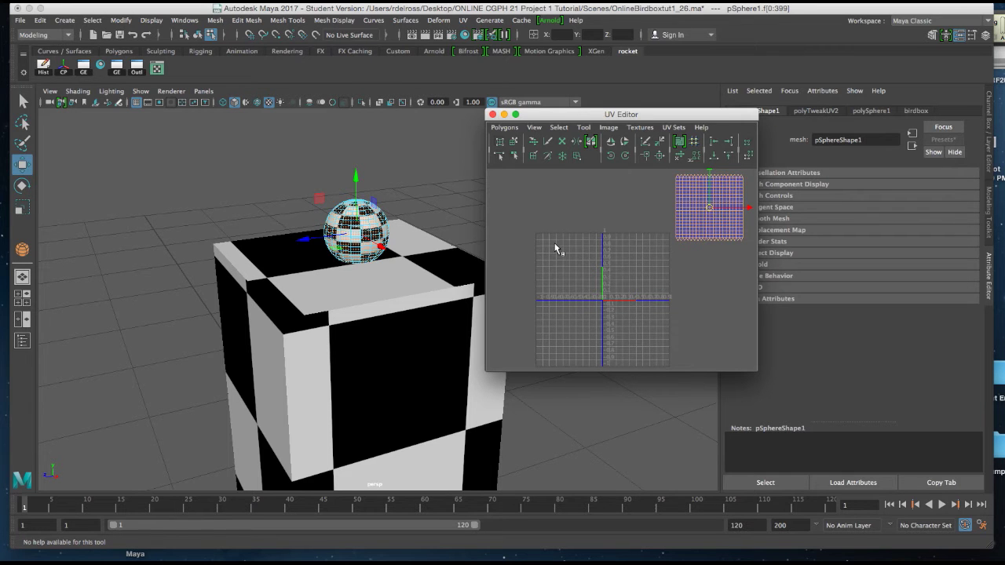
left_click(709, 204)
left_click(637, 240)
key("r")
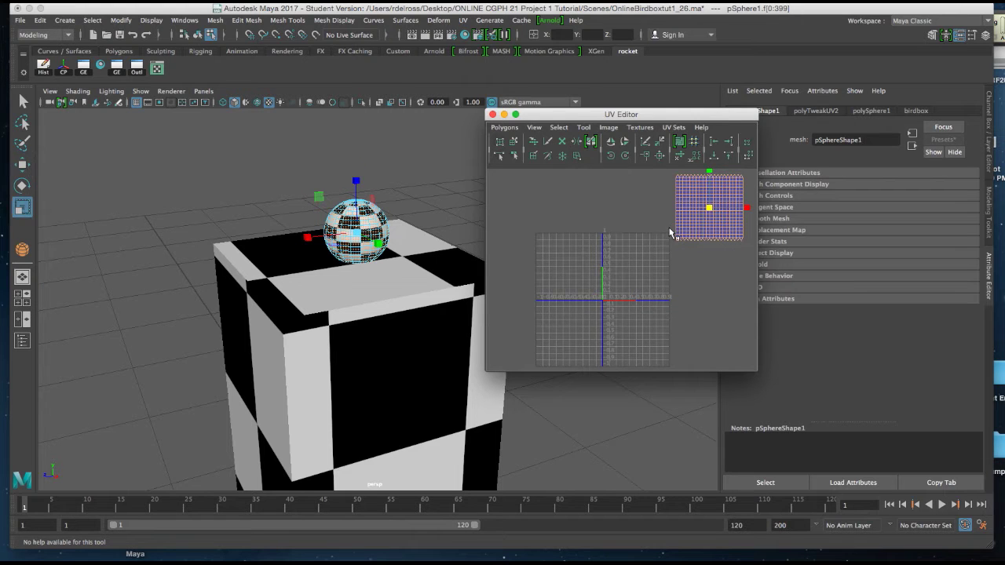
left_click(683, 220)
middle_click_drag(703, 220, 683, 219)
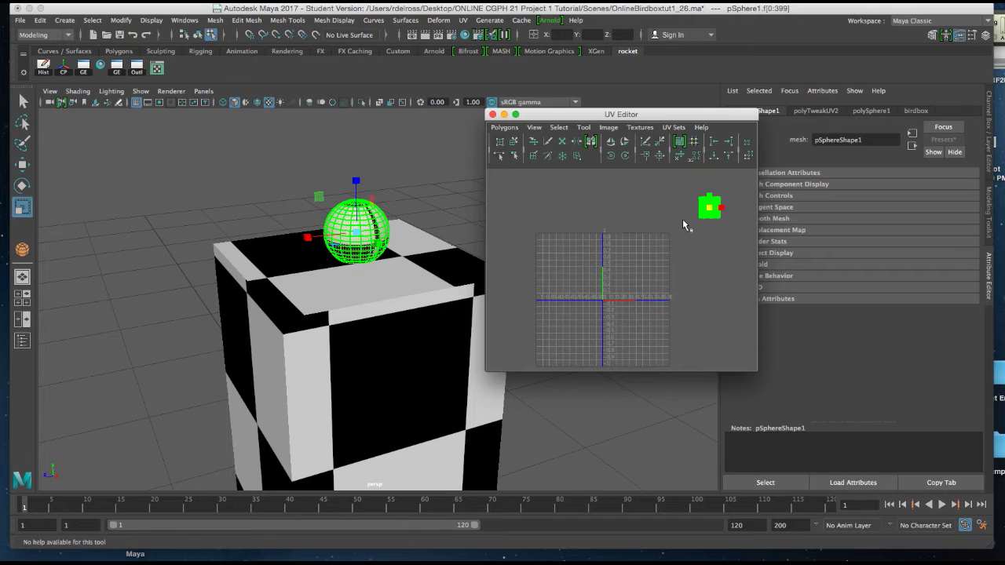
key("w")
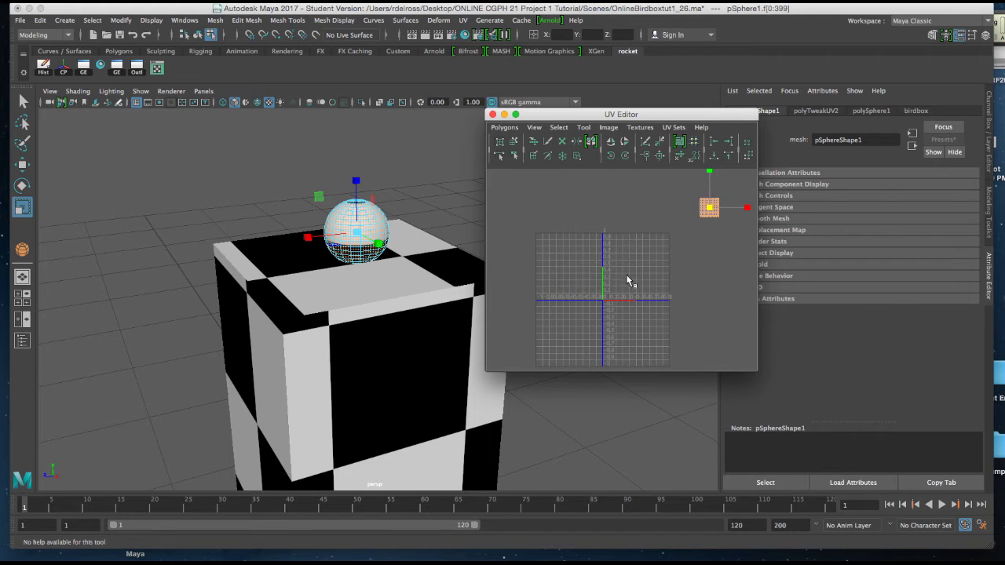
Step: Select the box in Object Mode and enlarge the UV Editor, zoomed onto both UV layouts
right_click_drag(384, 230, 406, 220)
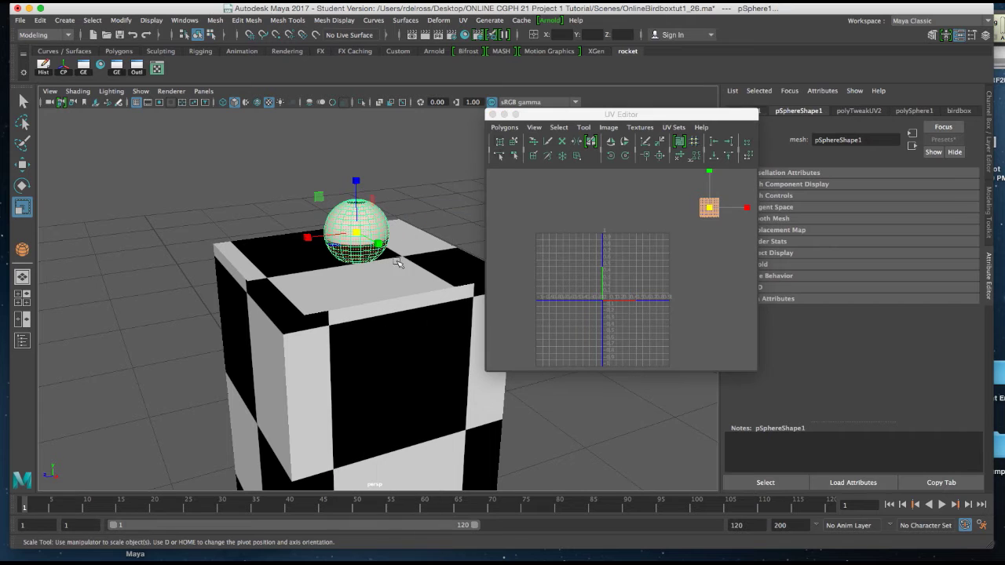
left_click(442, 187)
left_click(377, 225)
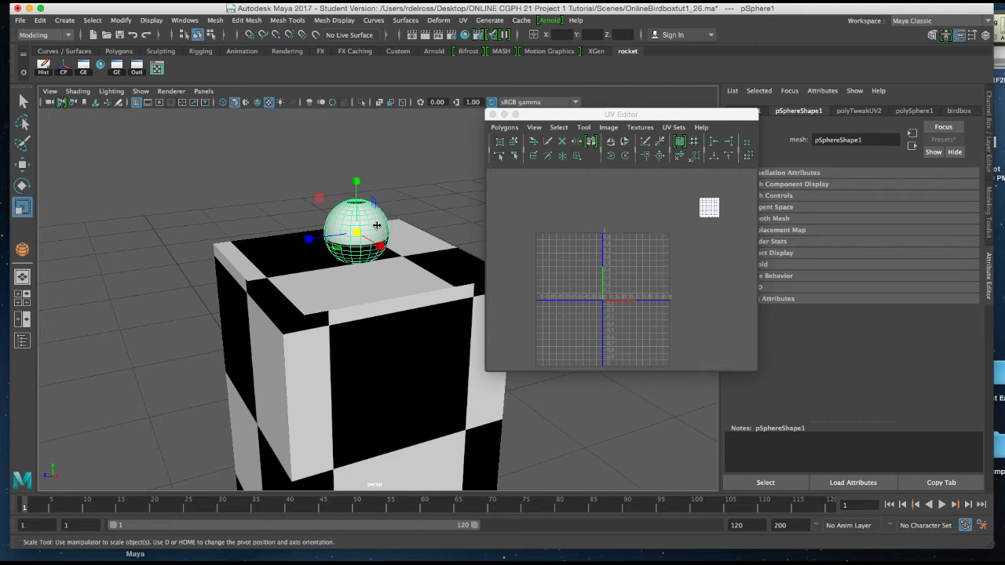
left_click(428, 275)
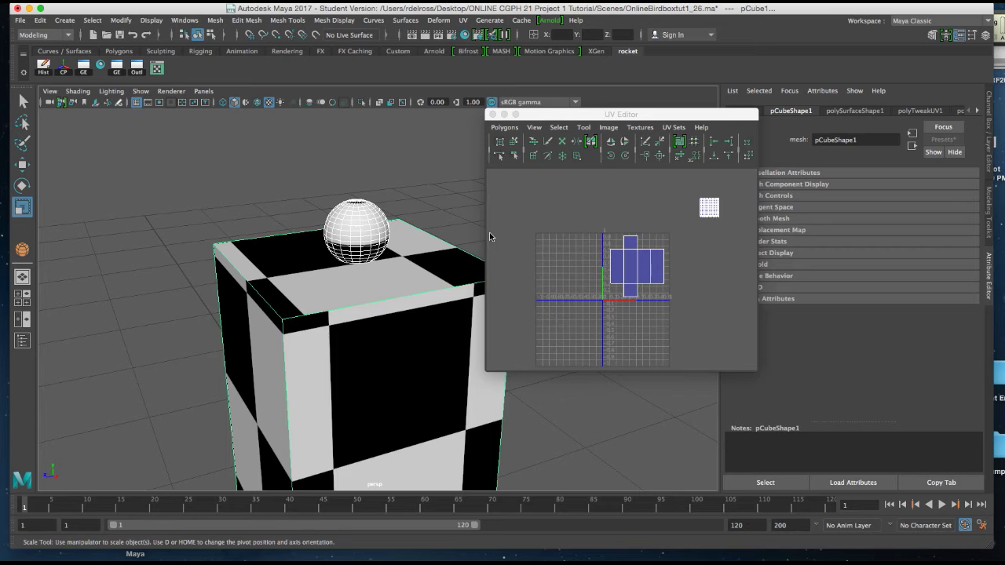
left_click_drag(619, 115, 389, 88)
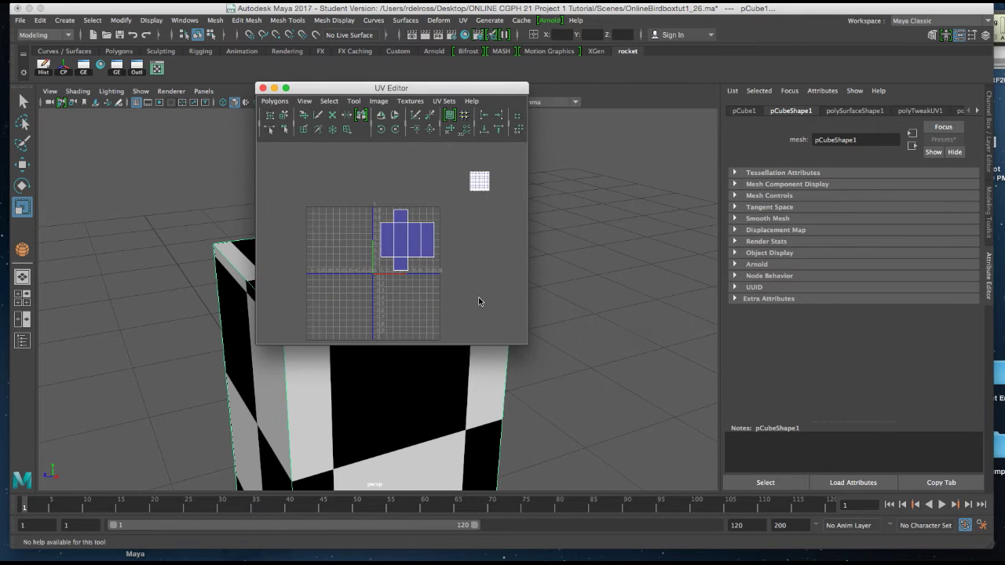
left_click_drag(525, 344, 682, 447)
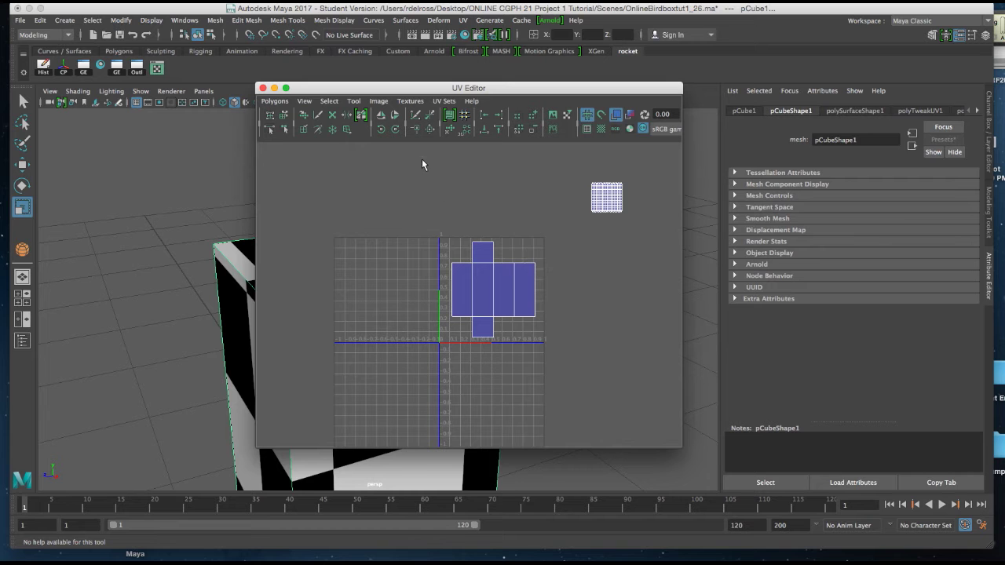
left_click_drag(445, 179, 651, 358, "ctrl+alt")
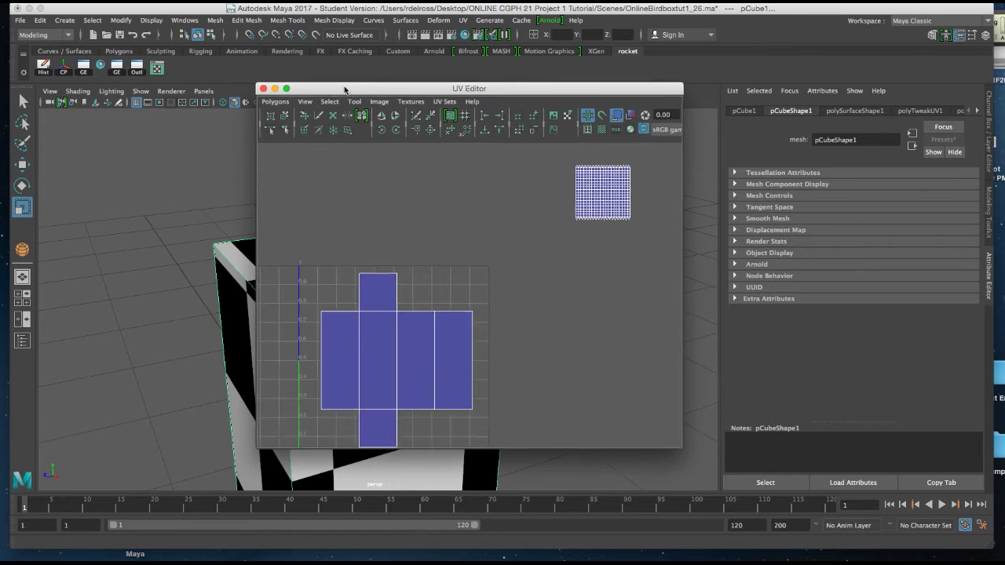
left_click_drag(346, 88, 448, 112)
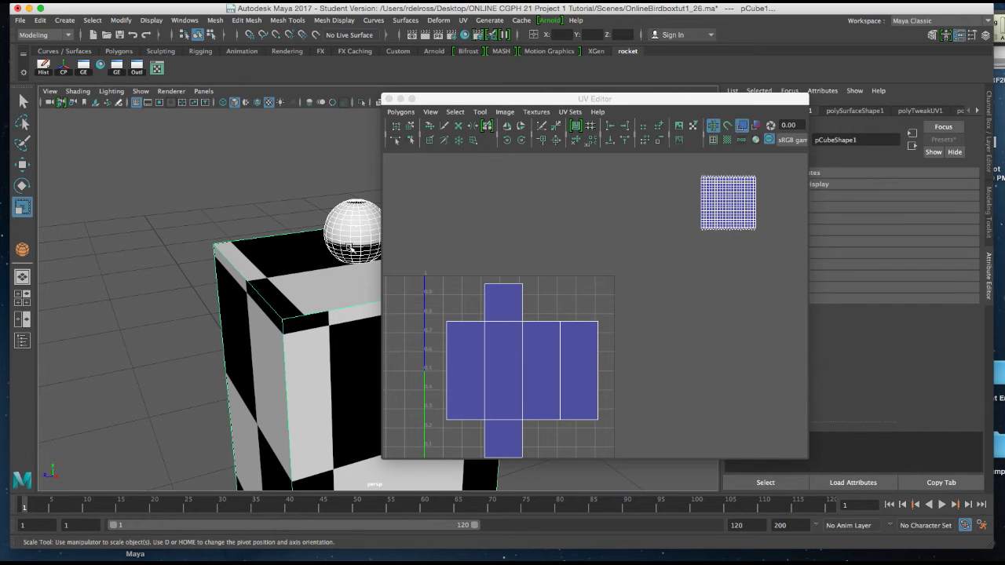
Step: Move the sphere's shell beside the box's UV cross, shrink it further, and return to Object Mode
right_click(730, 201)
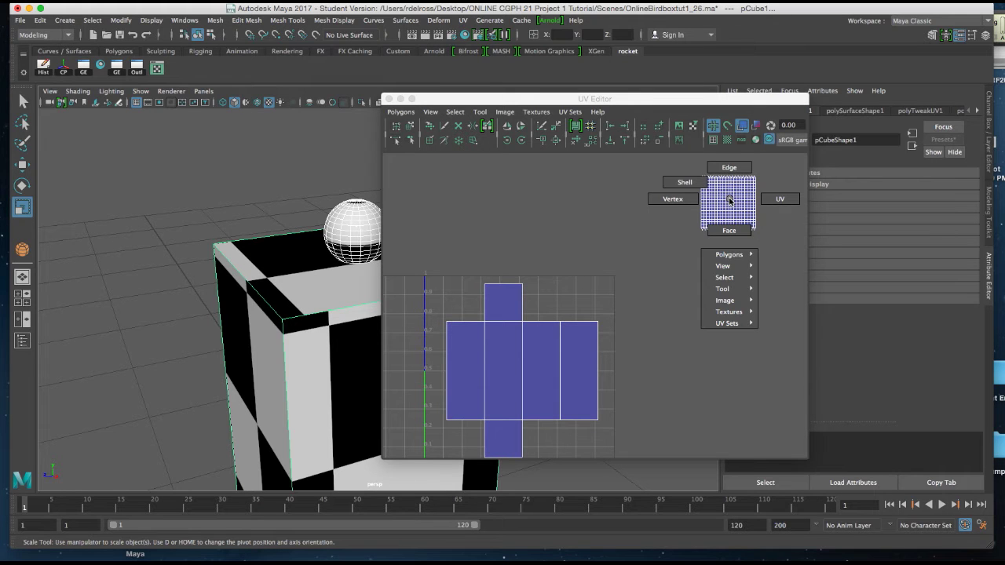
left_click(698, 189)
left_click(730, 205)
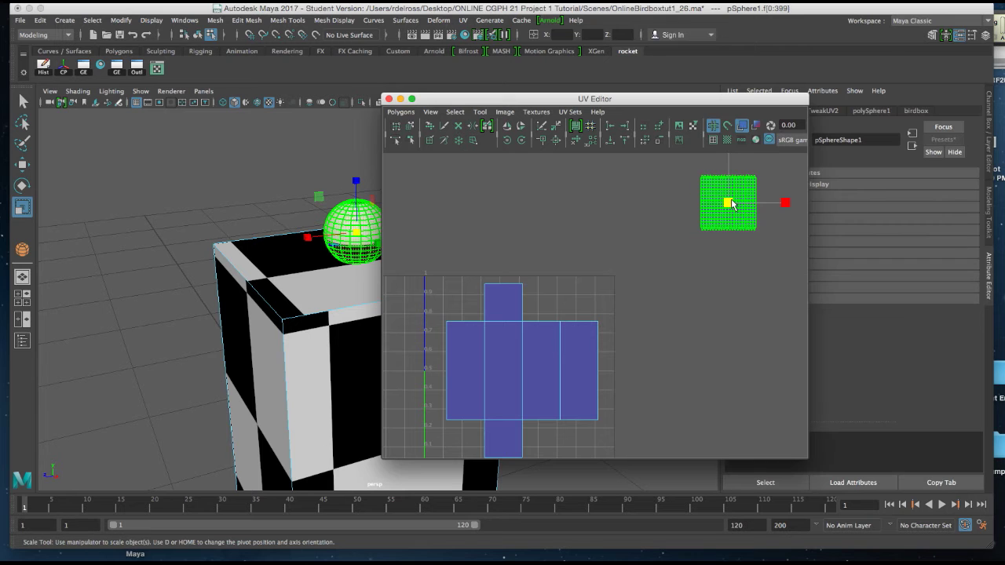
key("w")
left_click_drag(731, 204, 555, 304)
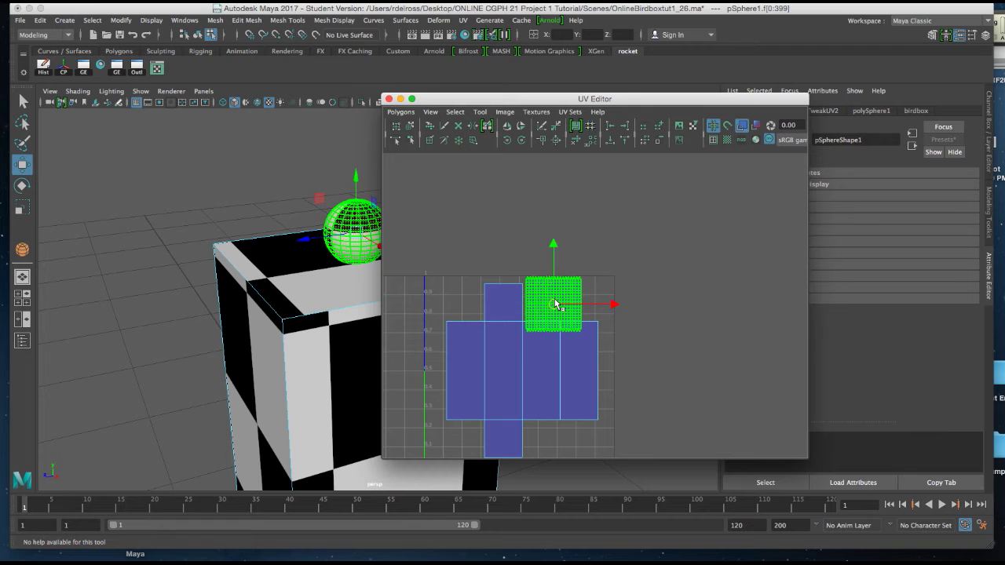
key("r")
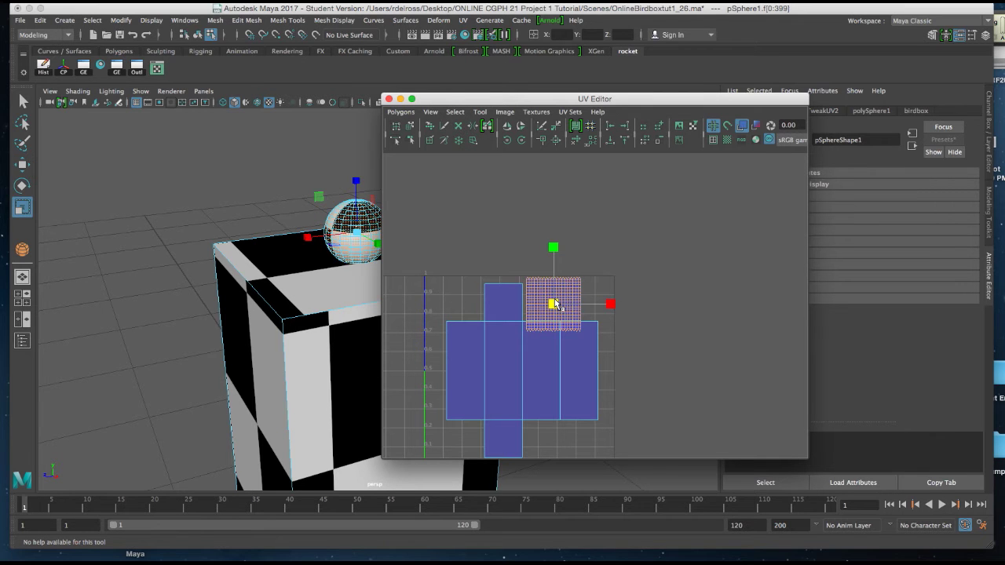
left_click_drag(555, 305, 523, 330)
key("w")
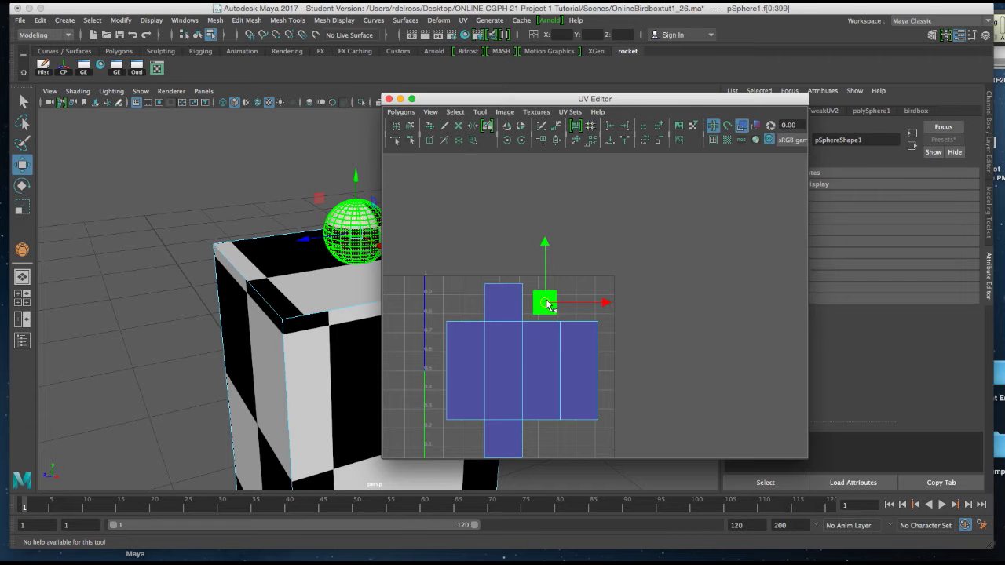
left_click(465, 289)
right_click(346, 220)
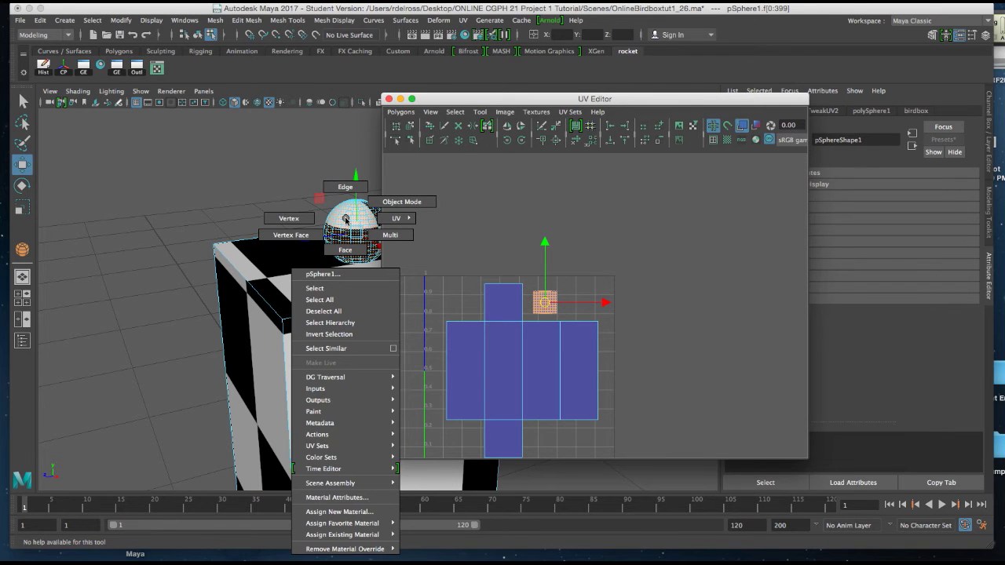
left_click(393, 202)
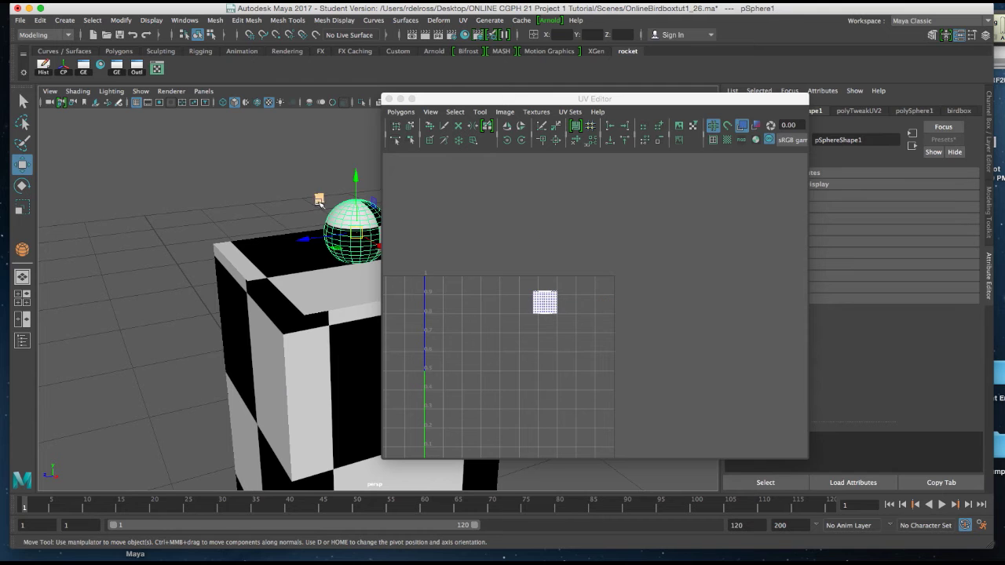
Step: Select pCube1 and frame both UV shells in the repositioned UV Editor
left_click(292, 253)
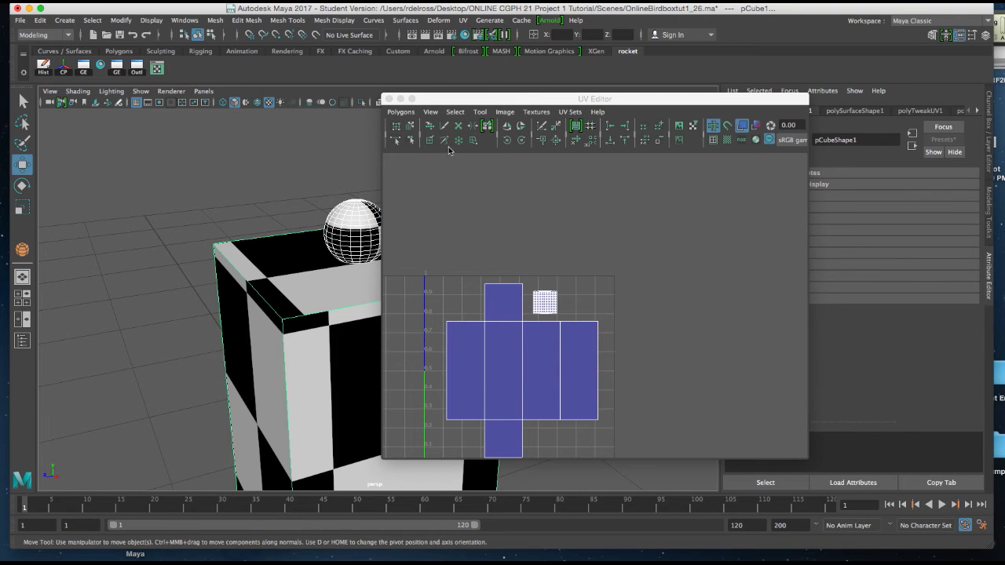
left_click_drag(495, 99, 495, 49)
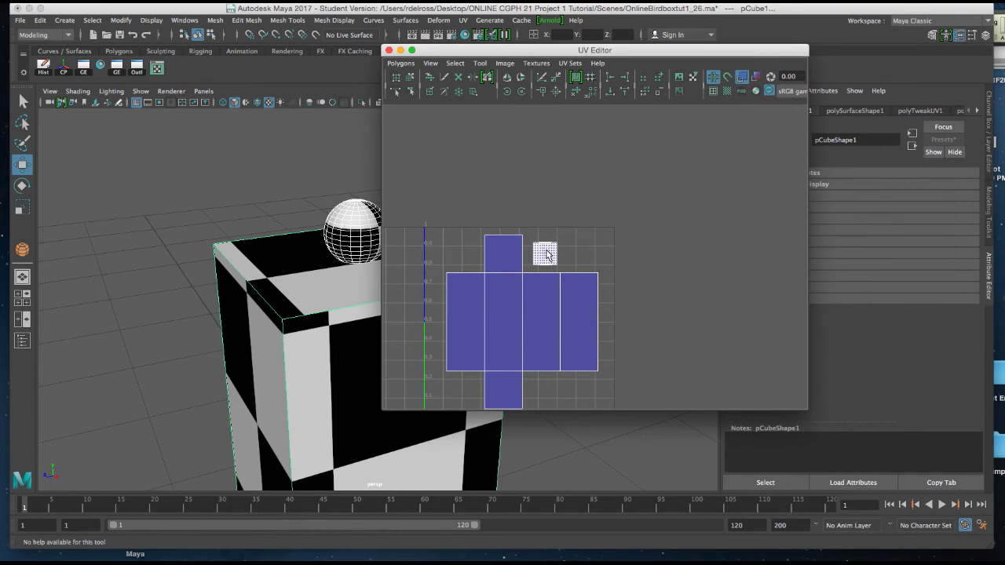
left_click_drag(442, 215, 595, 392, "ctrl+alt")
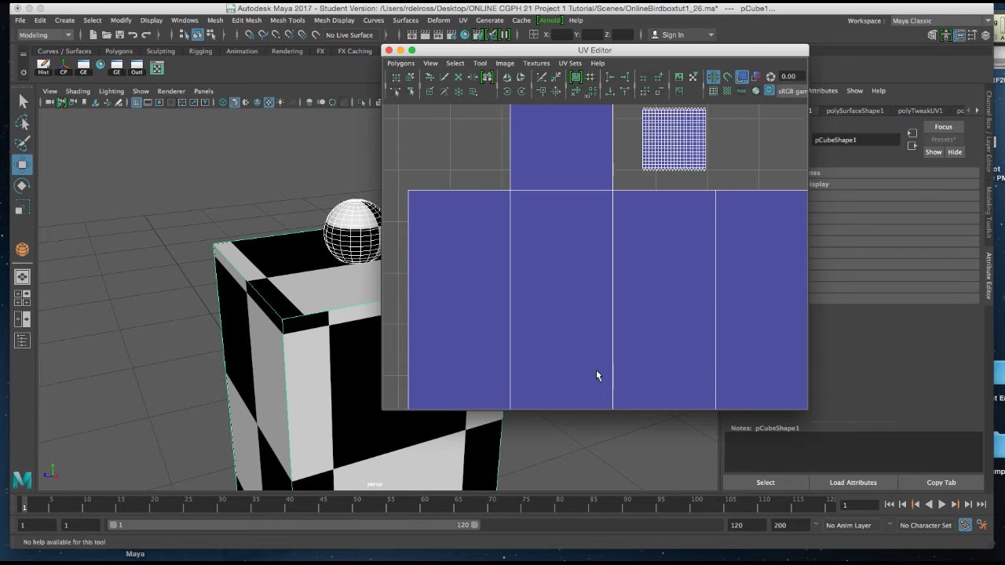
scroll(597, 375, "down", 5)
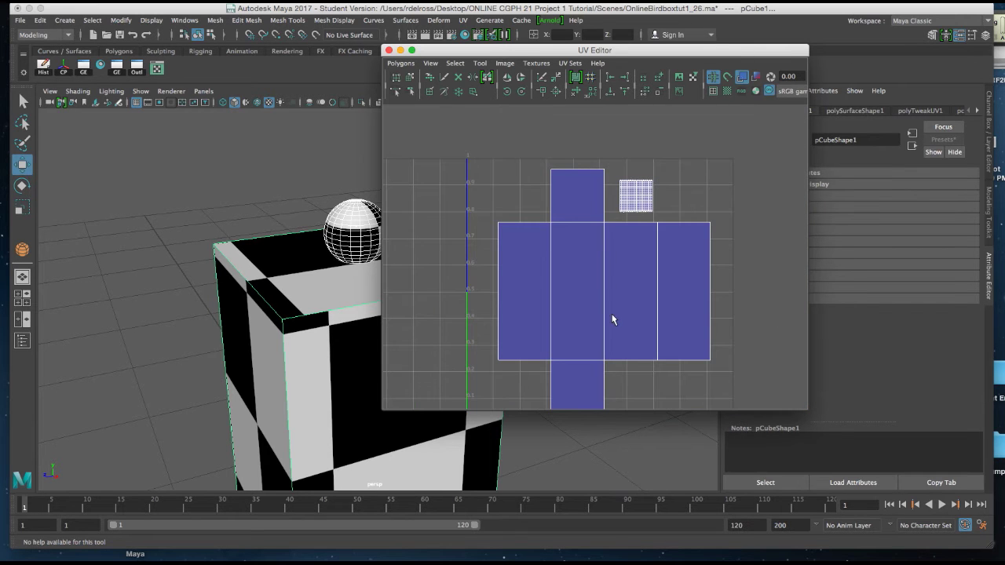
middle_click_drag(614, 319, 593, 289, "alt")
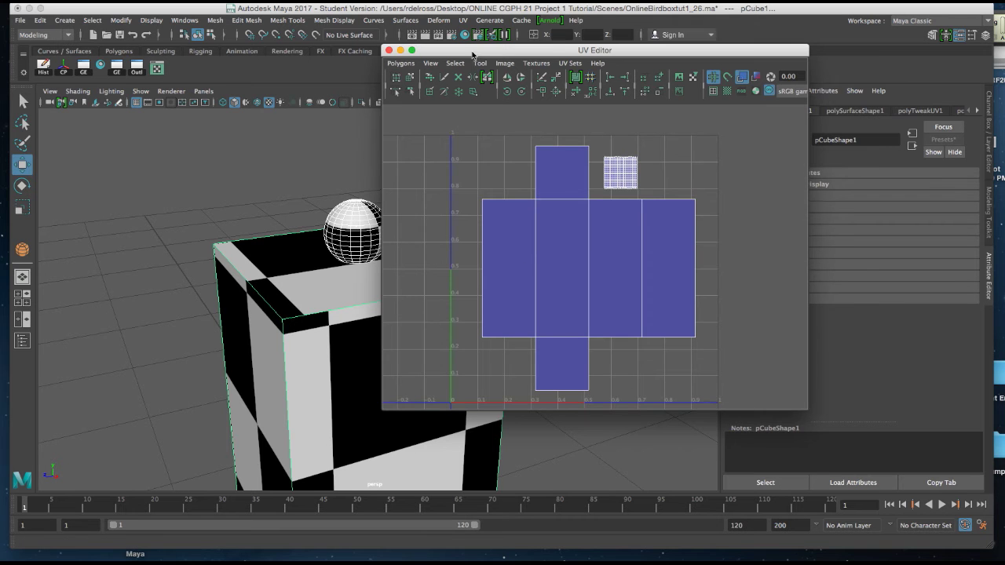
left_click_drag(475, 51, 615, 69)
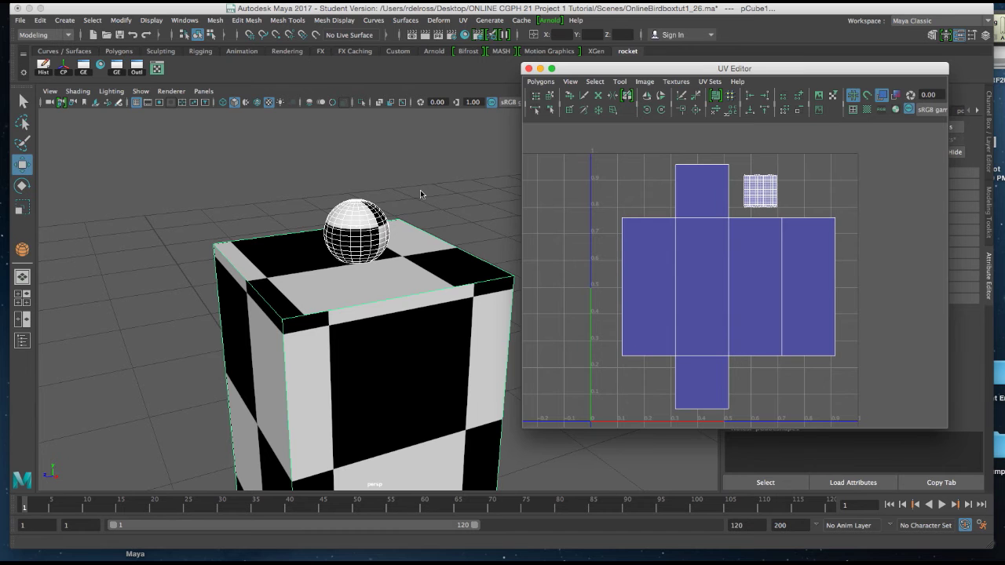
Step: Tumble the viewport, reselect the box, and open the UV Editor's Polygons menu
left_click(432, 194)
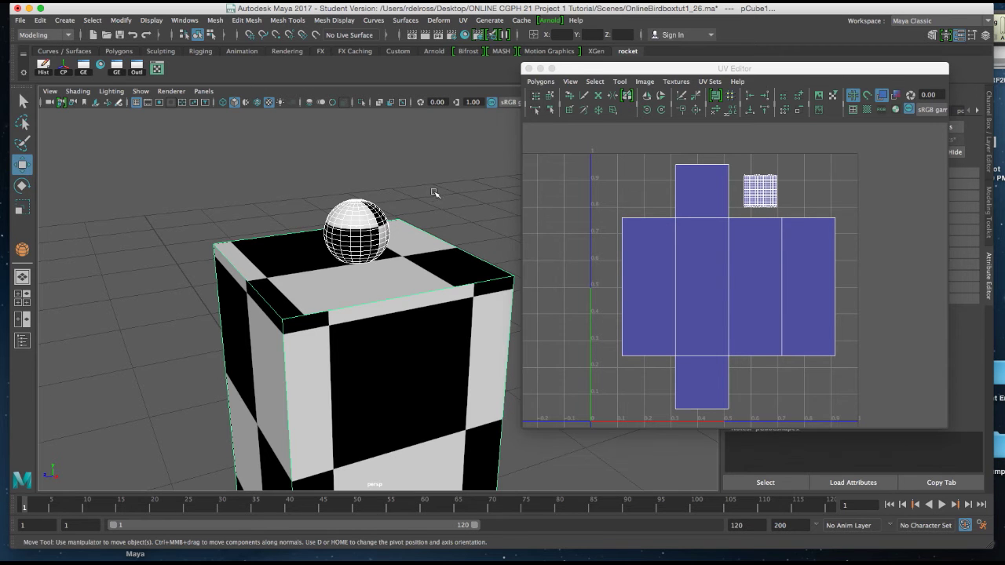
left_click_drag(436, 191, 418, 223, "alt")
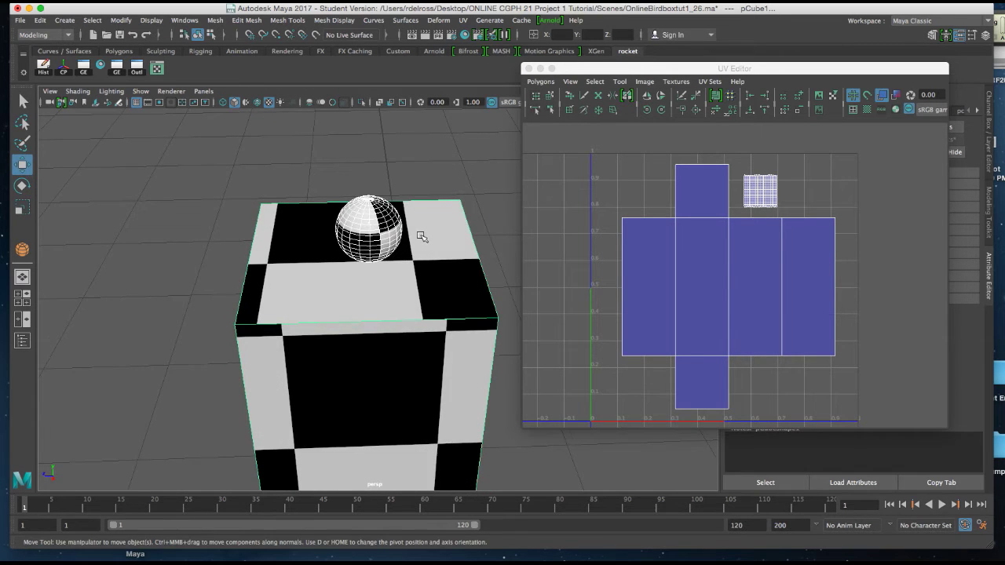
middle_click_drag(423, 237, 419, 200, "alt")
mouse_move(419, 199)
left_mouse_down("alt")
mouse_move(408, 198)
mouse_move(431, 192)
left_mouse_up("alt")
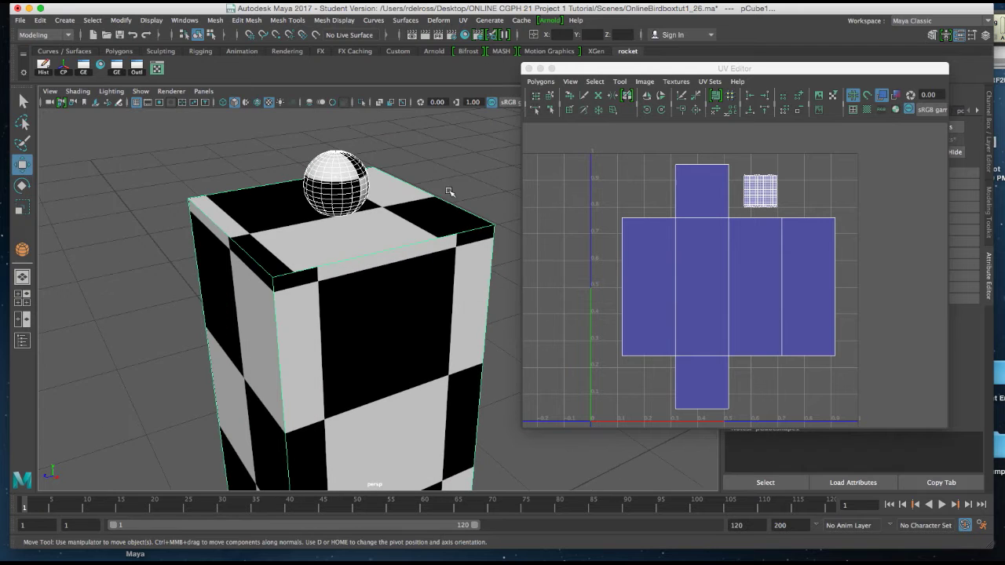
left_click(420, 162)
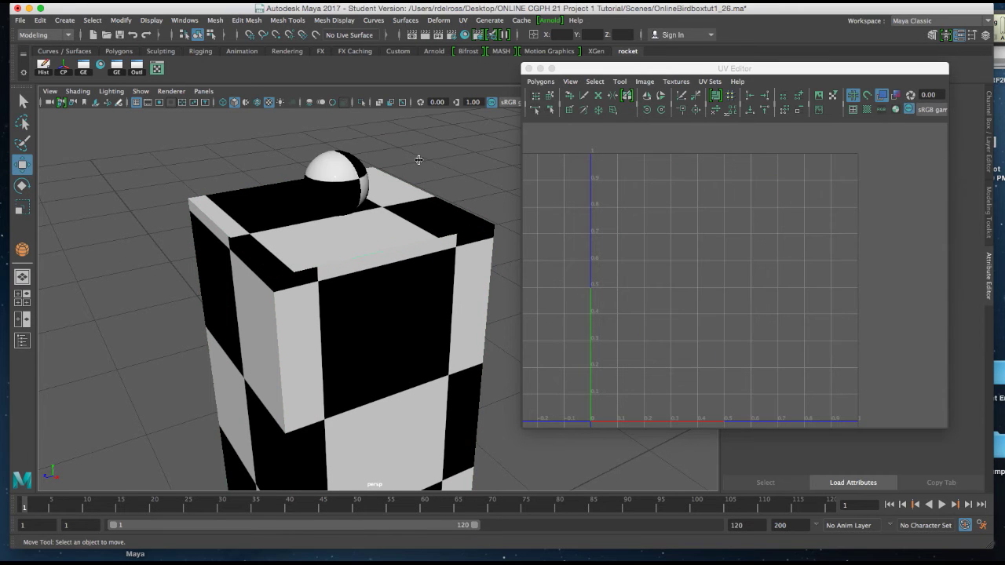
left_click(357, 171)
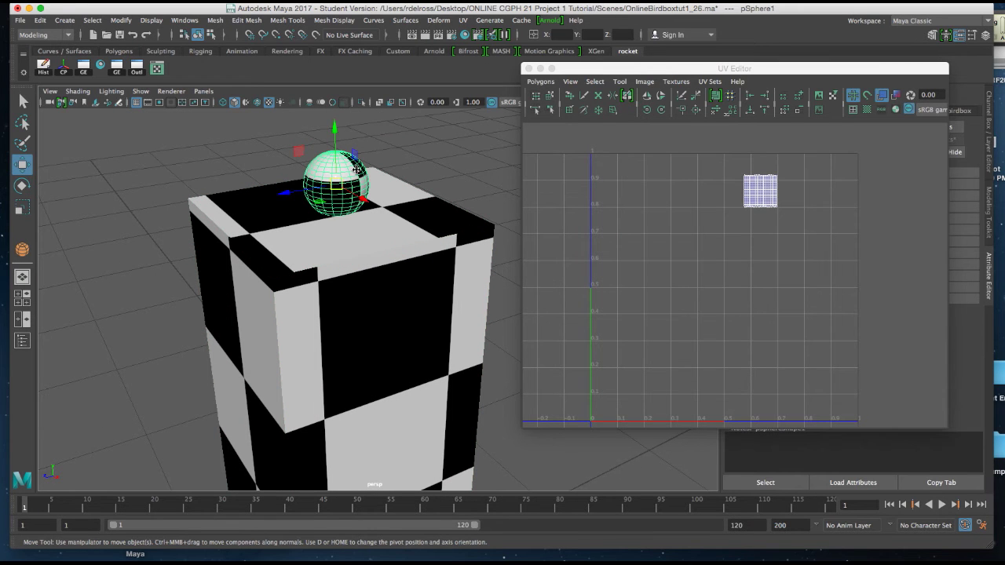
left_click(406, 194)
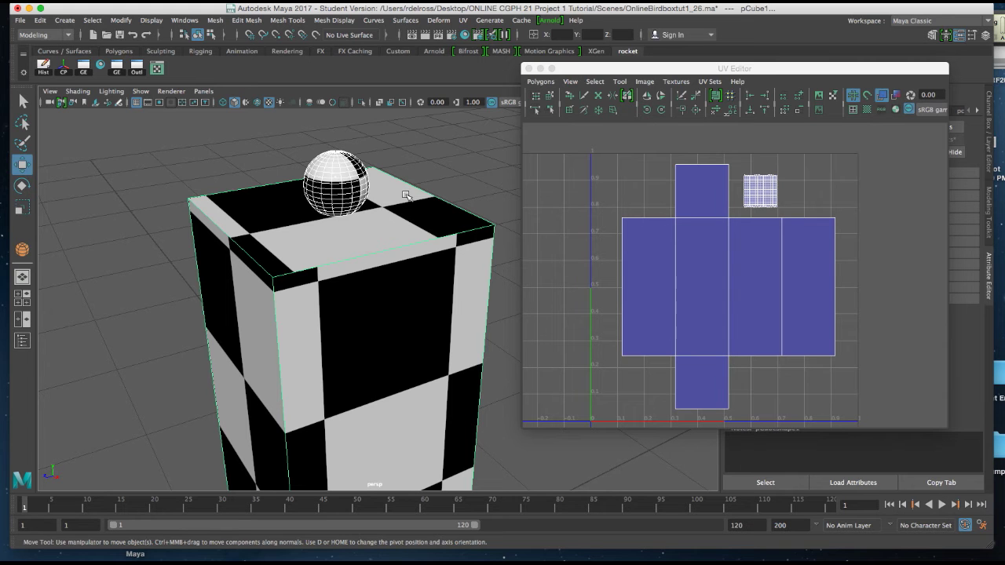
left_click_drag(594, 69, 516, 65)
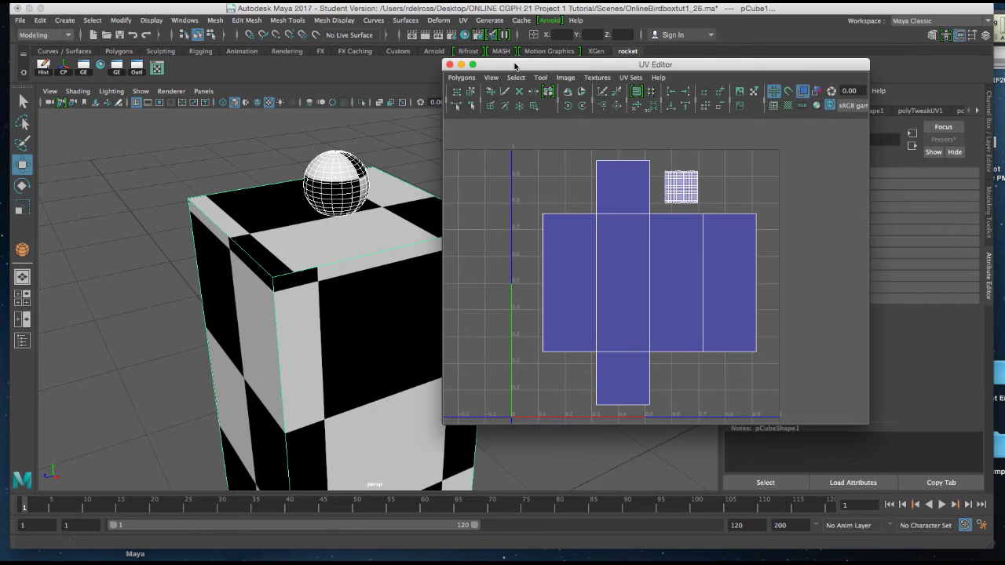
left_click(462, 77)
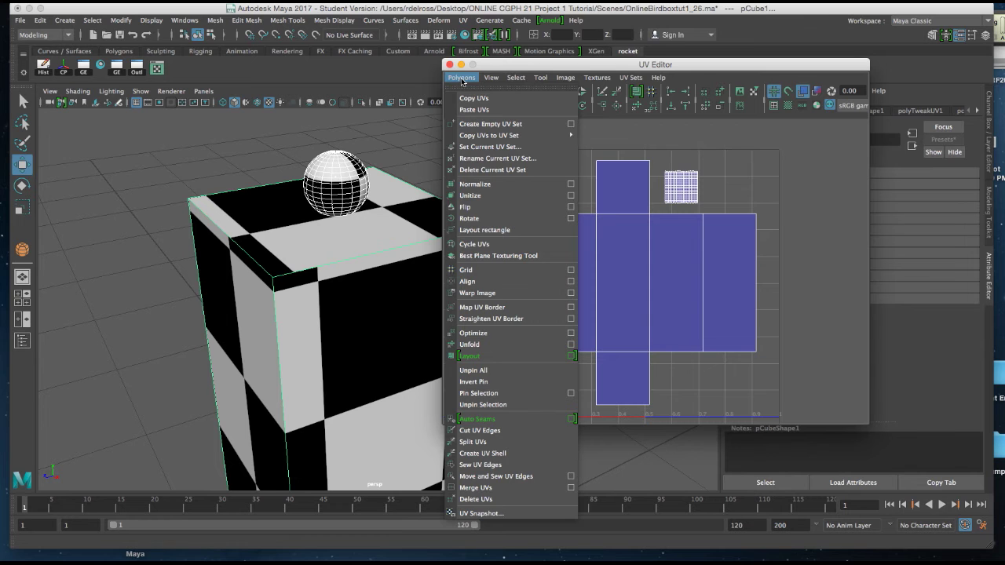
Step: Set the UV Snapshot file to birdboxskin in the project's sourceimages folder
left_click(474, 514)
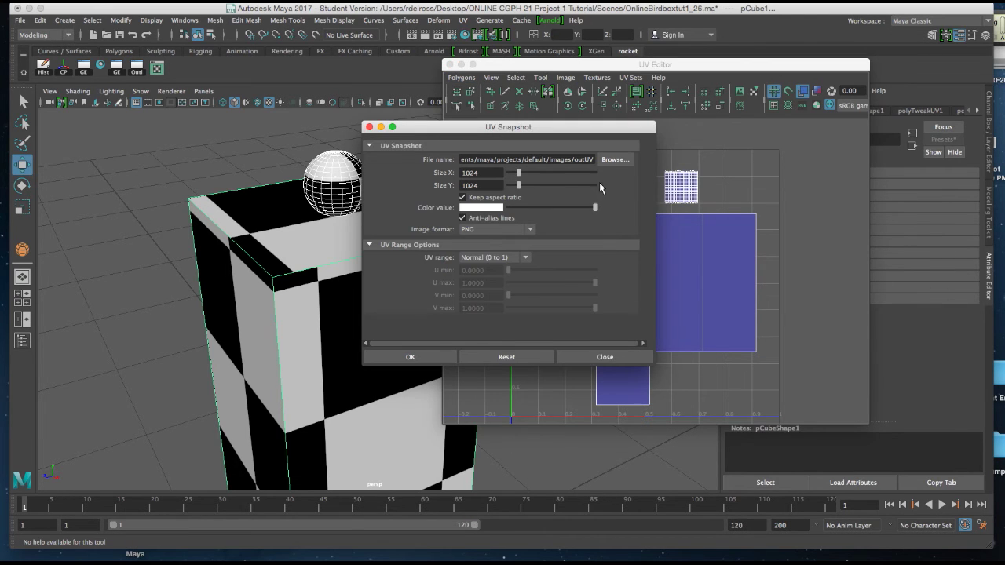
left_click(613, 160)
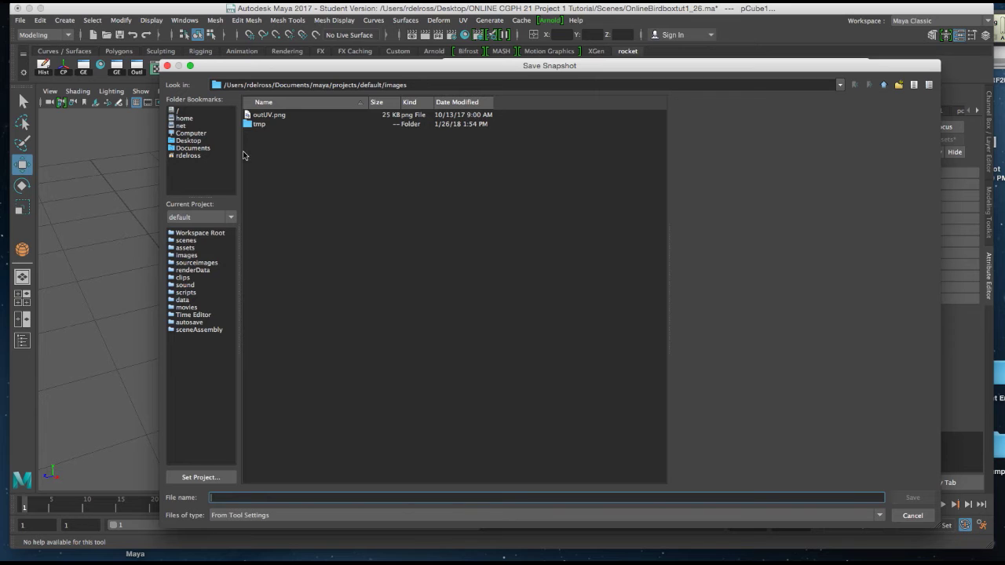
left_click(200, 143)
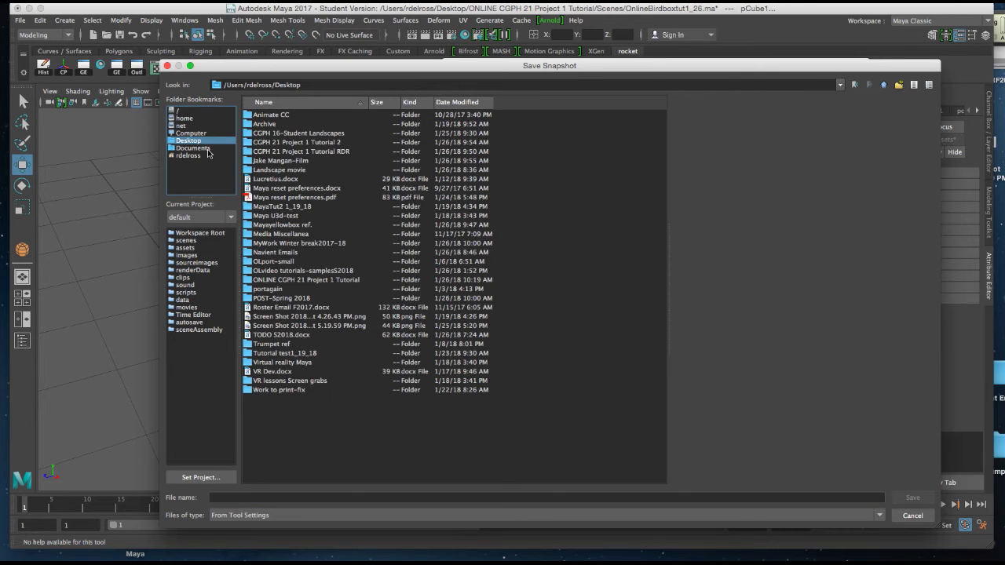
double_click(248, 279)
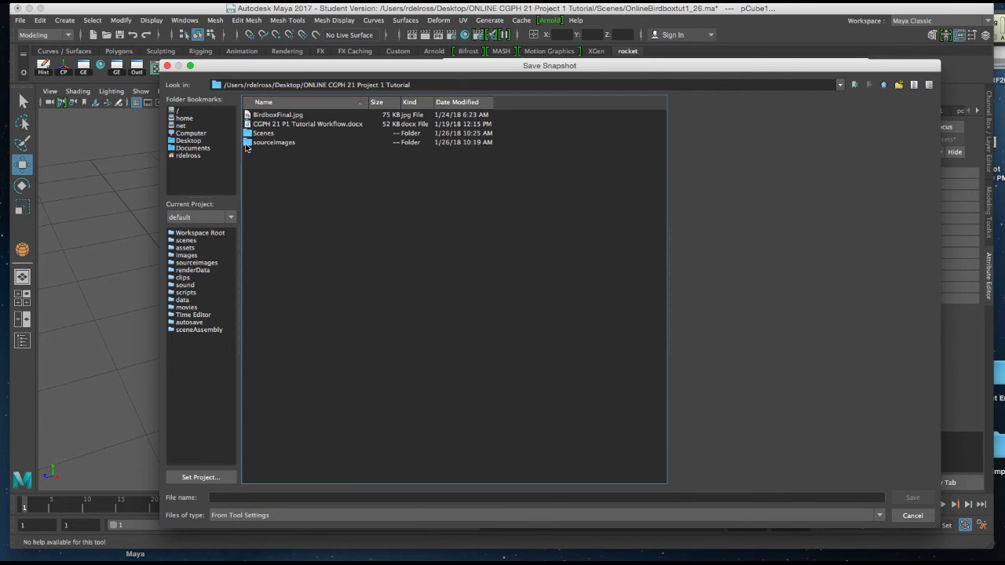
double_click(250, 143)
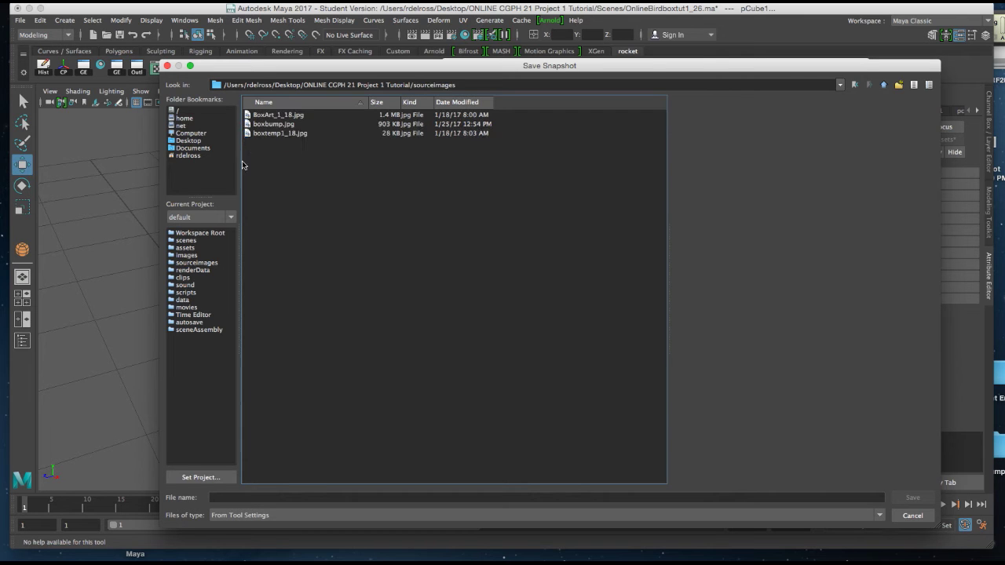
left_click(223, 498)
type("birdbox")
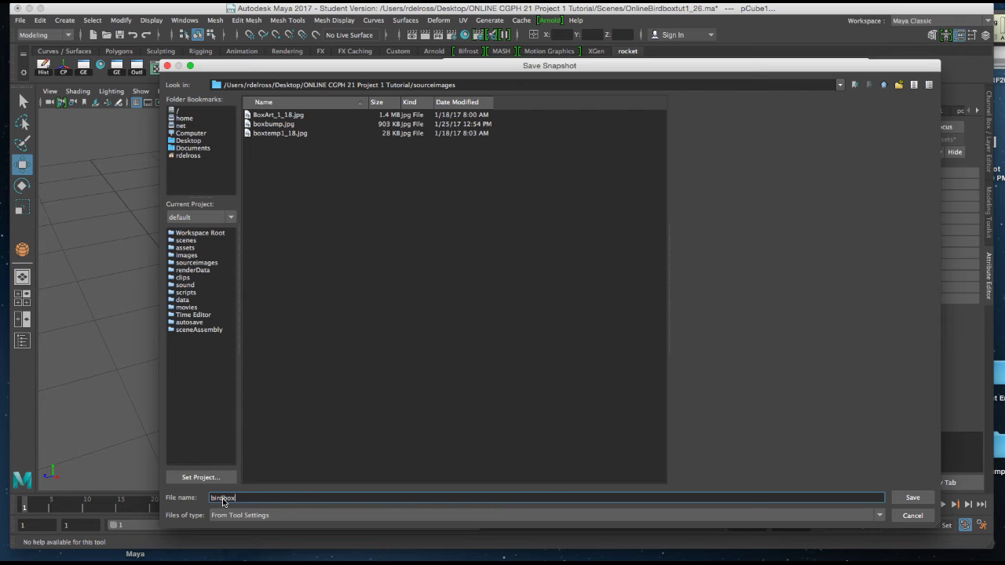
type("skin")
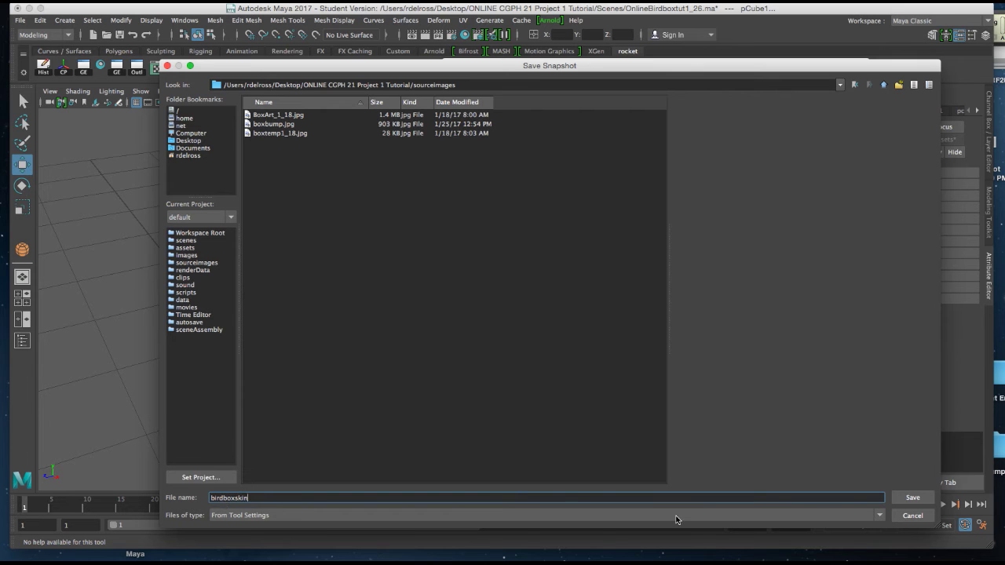
left_click(910, 498)
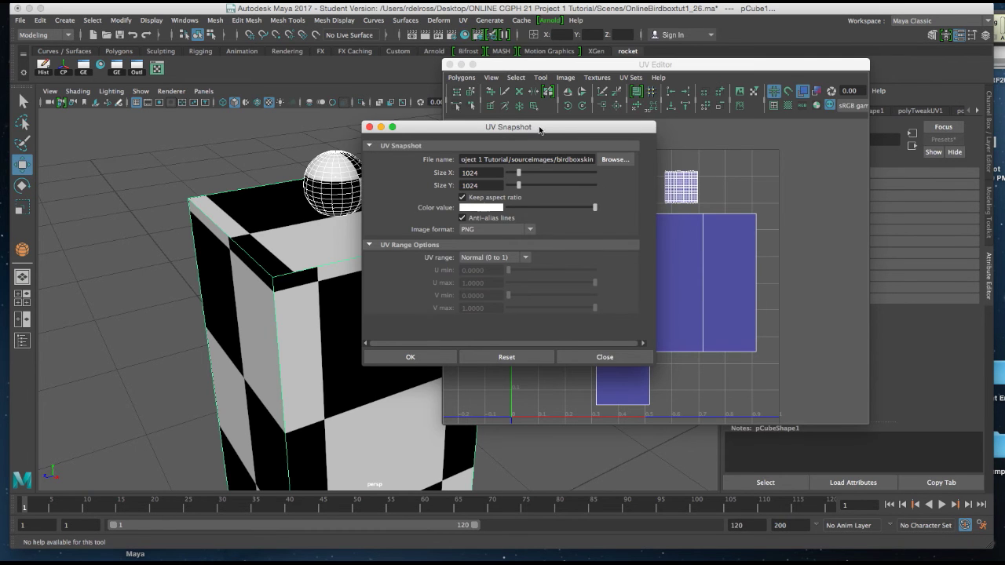
left_click_drag(540, 130, 538, 130)
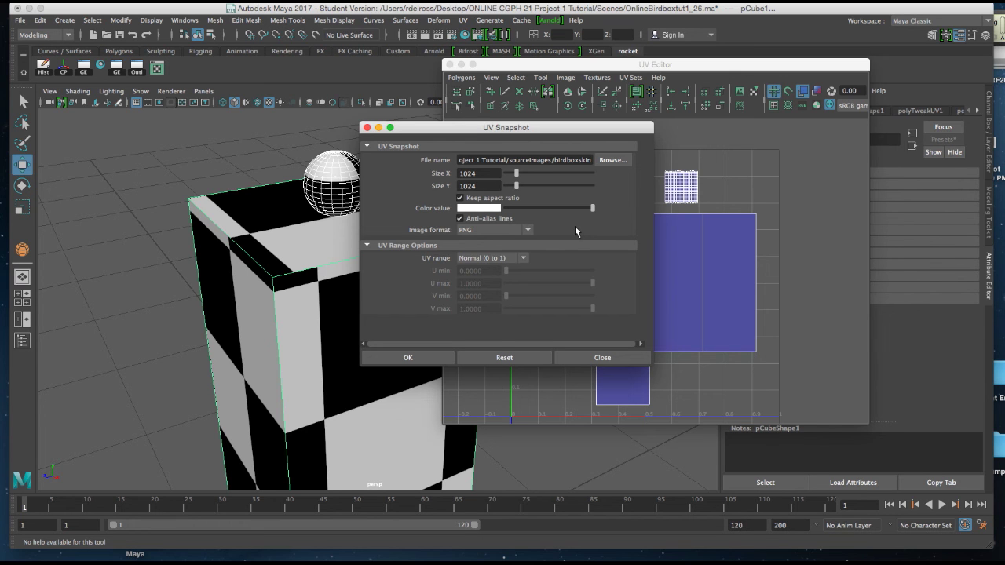
Step: Export the birdboxskin snapshot, save the scene past the Student Version prompt, and close the UV Editor
left_click(408, 357)
left_click_drag(526, 65, 542, 60)
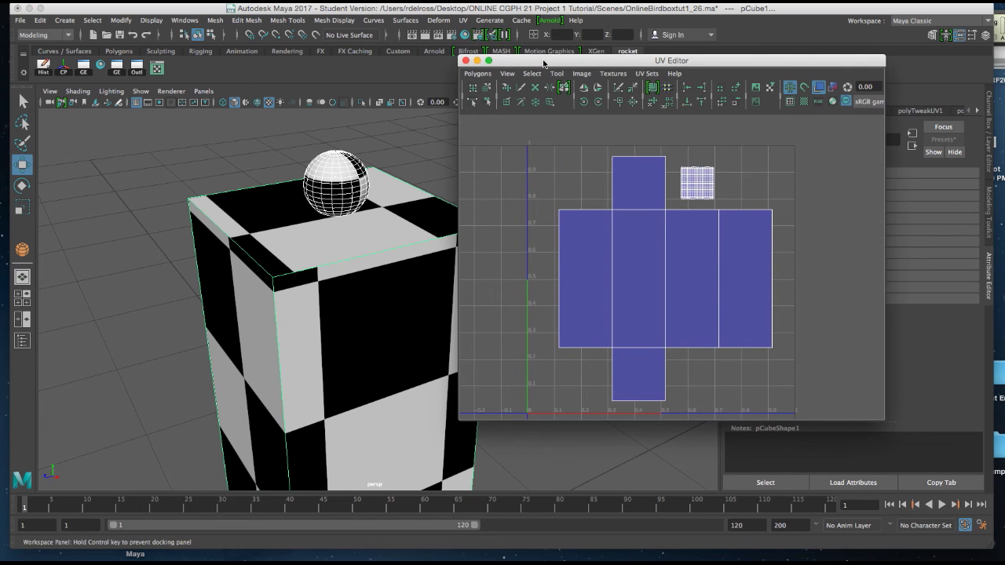
key("super+s")
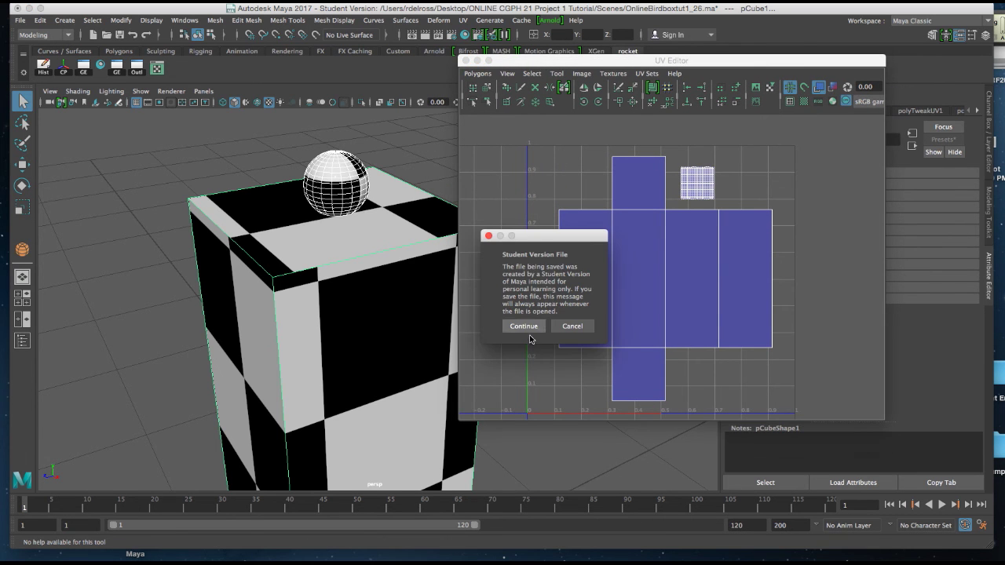
left_click(523, 326)
left_click(466, 60)
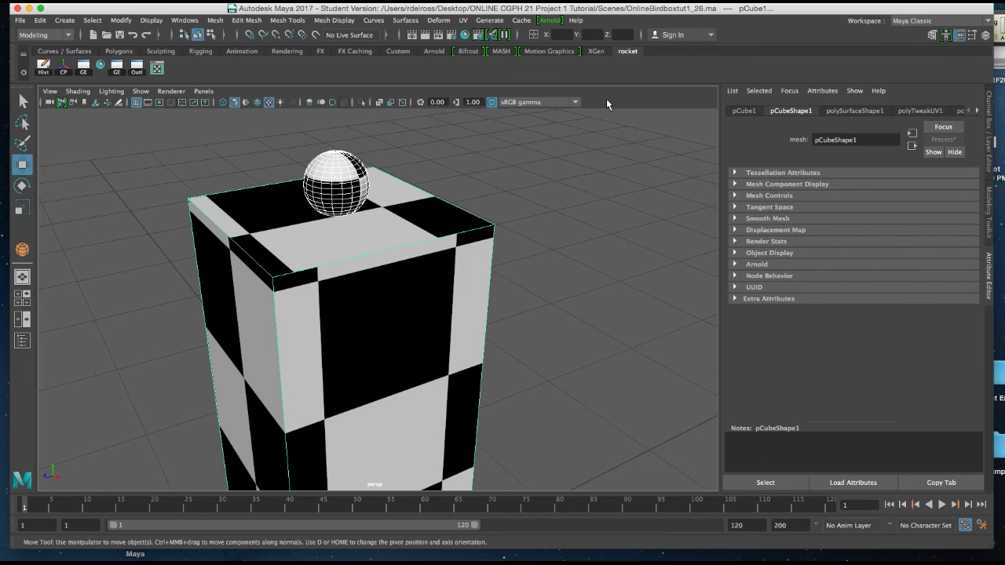